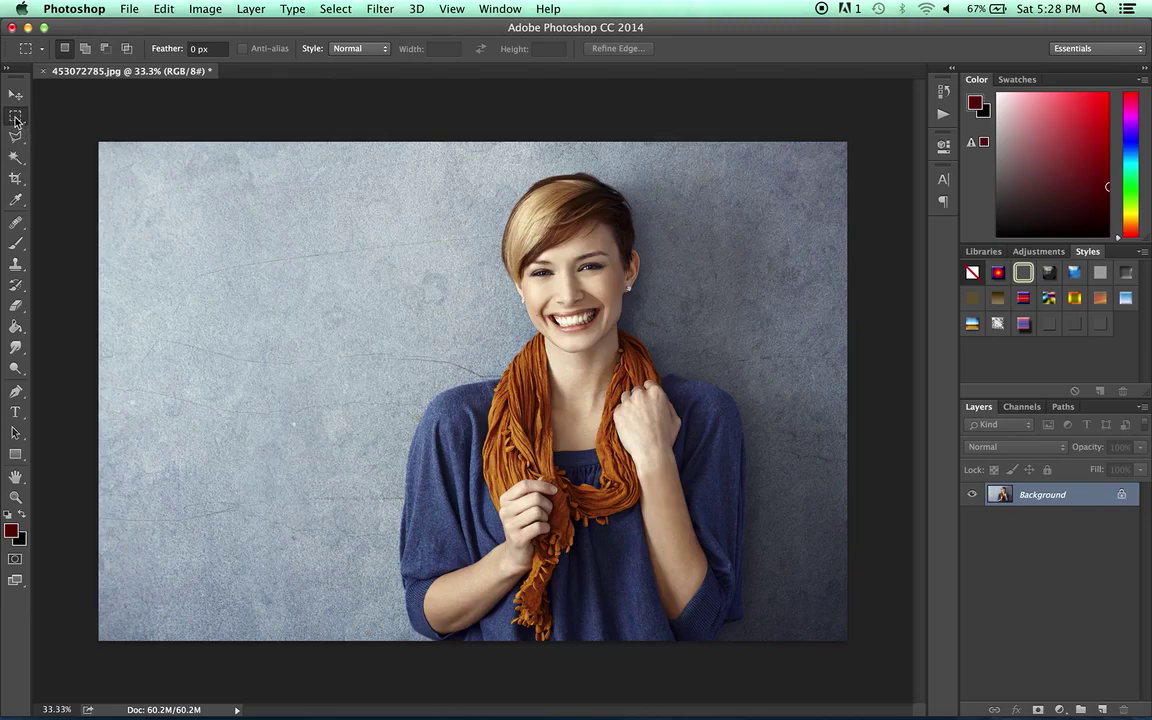
- Draw a circular selection on the empty wall beside the woman with the Elliptical Marquee tool
{"action": "left_click", "coordinate": [16, 119]}
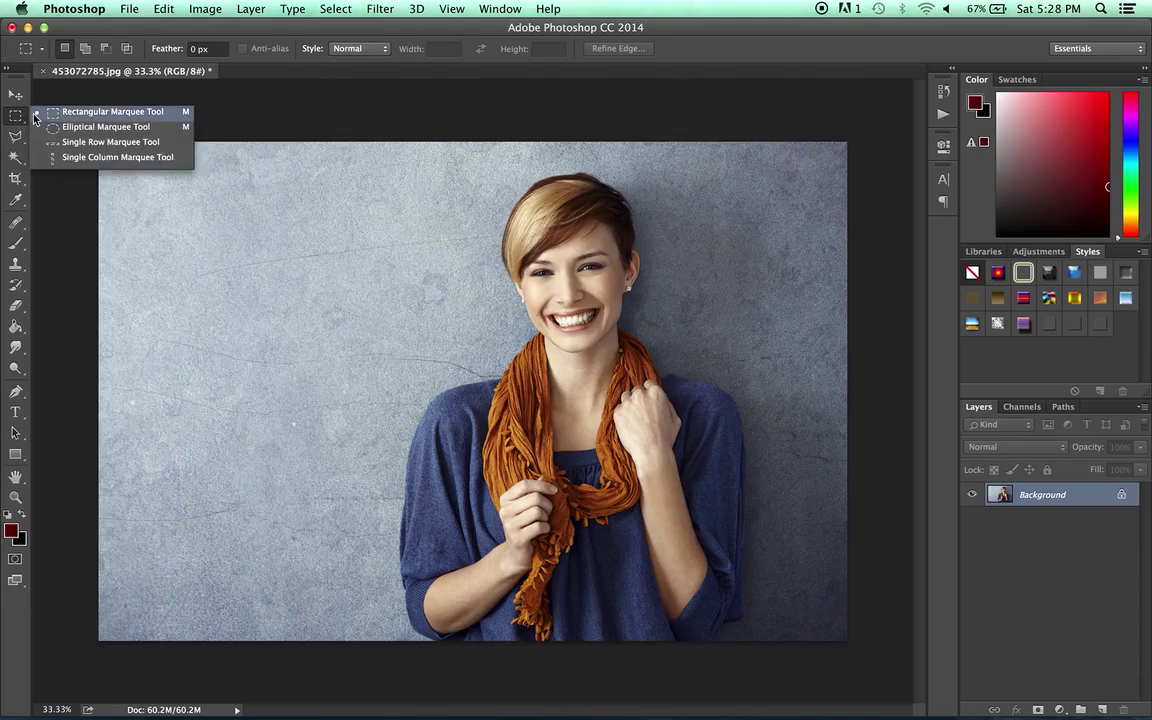
{"action": "left_click", "coordinate": [107, 129]}
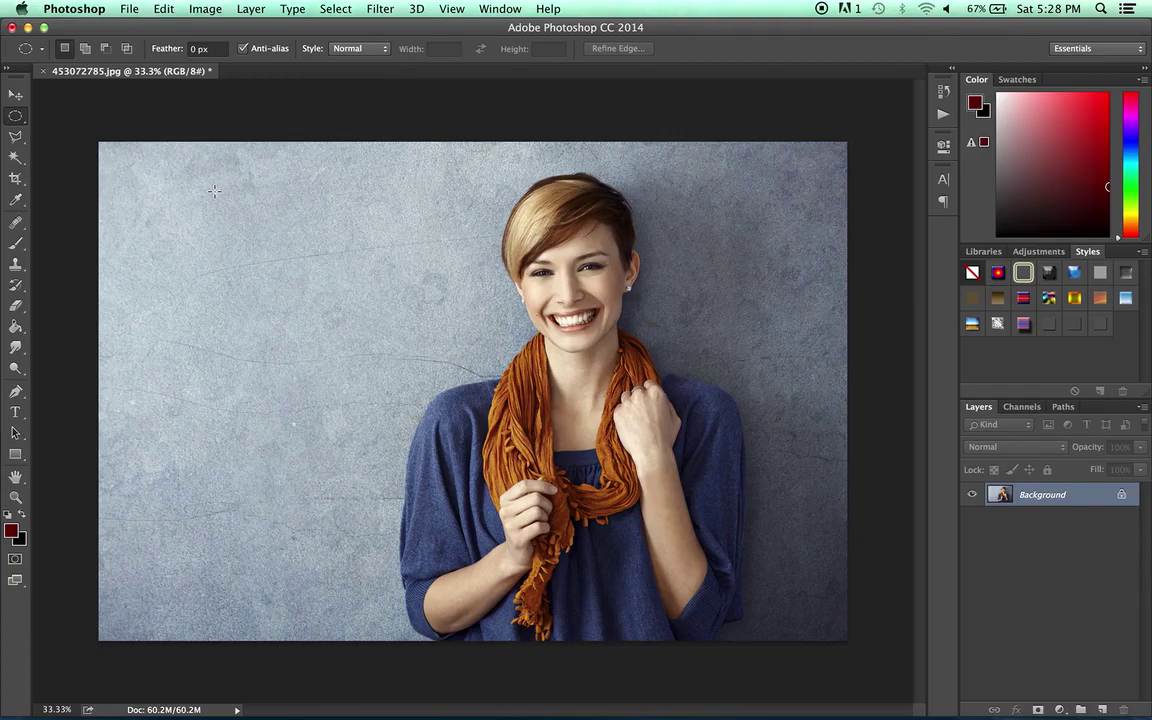
{"action": "left_click_drag", "start_coordinate": [214, 190], "coordinate": [355, 315]}
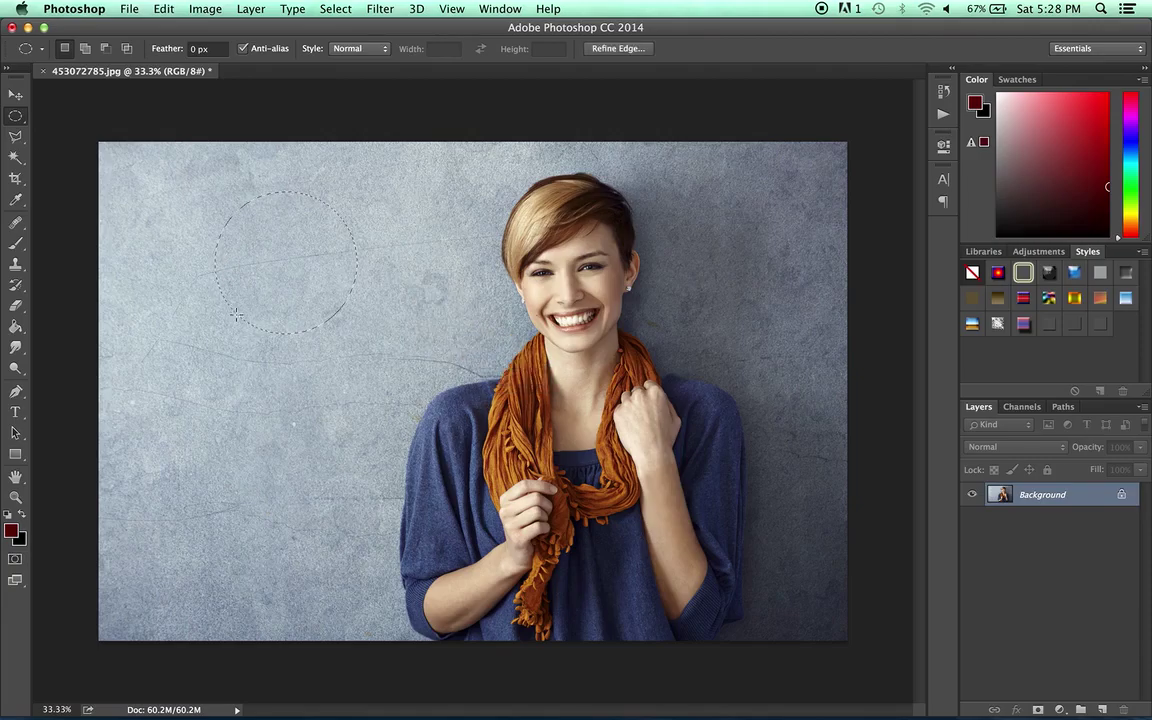
- Replace the circle with a wide trial ellipse and redraw it as an elliptical selection around the woman's face
{"action": "left_click", "coordinate": [164, 217]}
{"action": "left_click_drag", "start_coordinate": [231, 190], "coordinate": [509, 341]}
{"action": "left_click", "coordinate": [604, 190]}
{"action": "left_click_drag", "start_coordinate": [615, 188], "coordinate": [522, 349]}
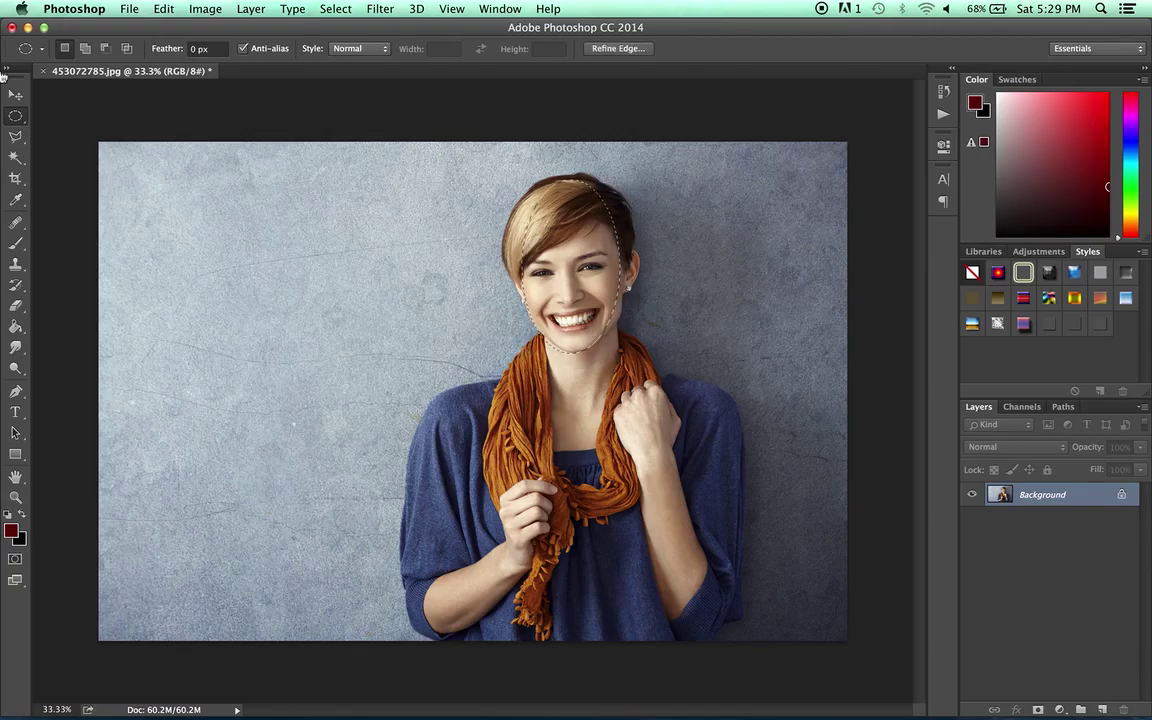
- Add an ellipse on each side of the head to the face selection and subtract ovals over both eyes
{"action": "left_click", "coordinate": [86, 49]}
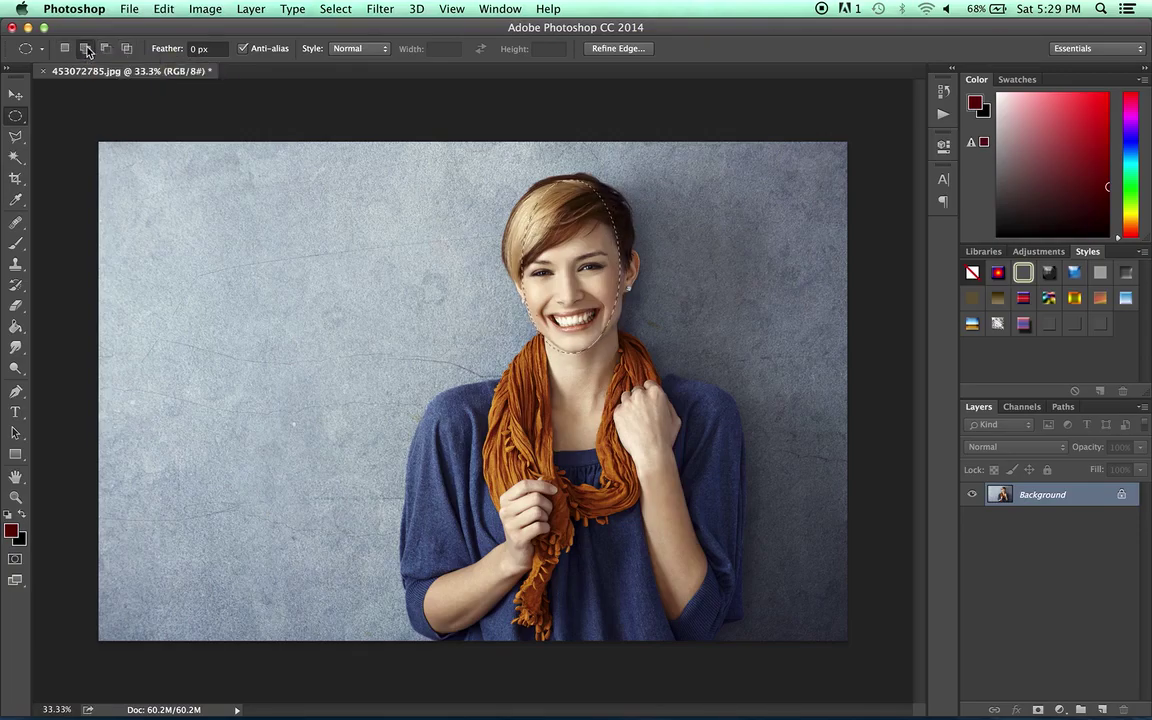
{"action": "left_click_drag", "start_coordinate": [404, 187], "coordinate": [507, 296]}
{"action": "left_click_drag", "start_coordinate": [712, 197], "coordinate": [650, 300]}
{"action": "left_click", "coordinate": [106, 49]}
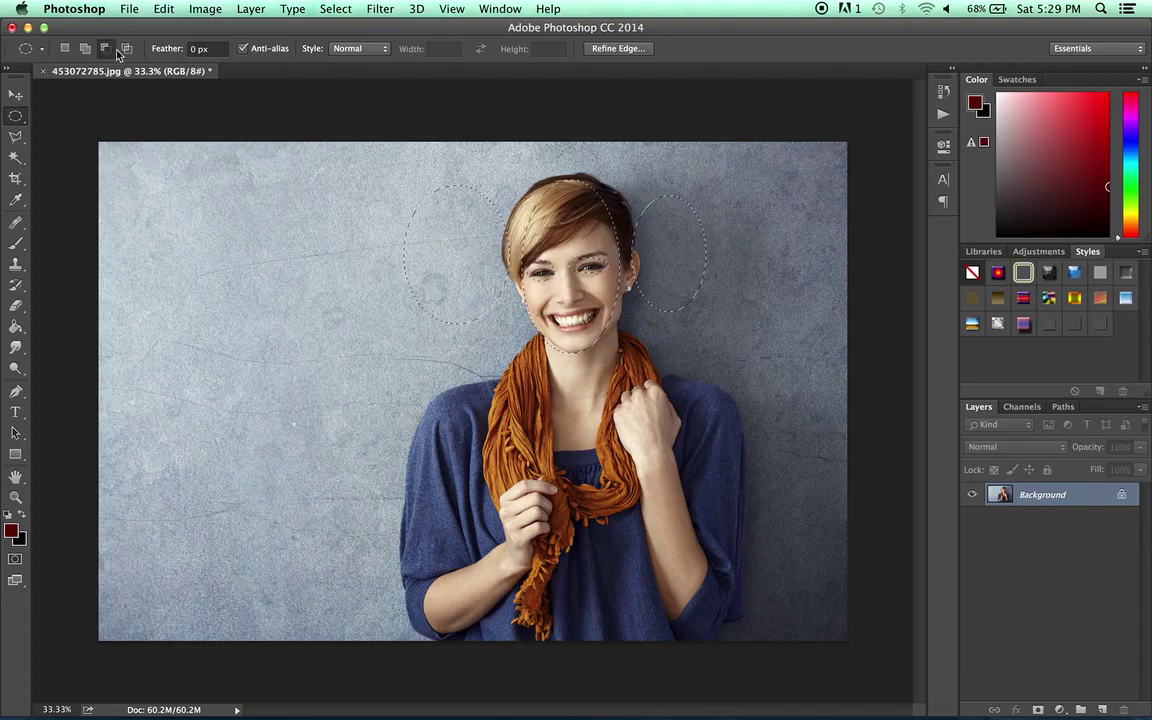
- Paste a copy of the combined selection into a new clipboard-sized document and close that document without saving
{"action": "left_click", "coordinate": [162, 9]}
{"action": "left_click", "coordinate": [172, 122]}
{"action": "left_click", "coordinate": [132, 8]}
{"action": "left_click", "coordinate": [133, 27]}
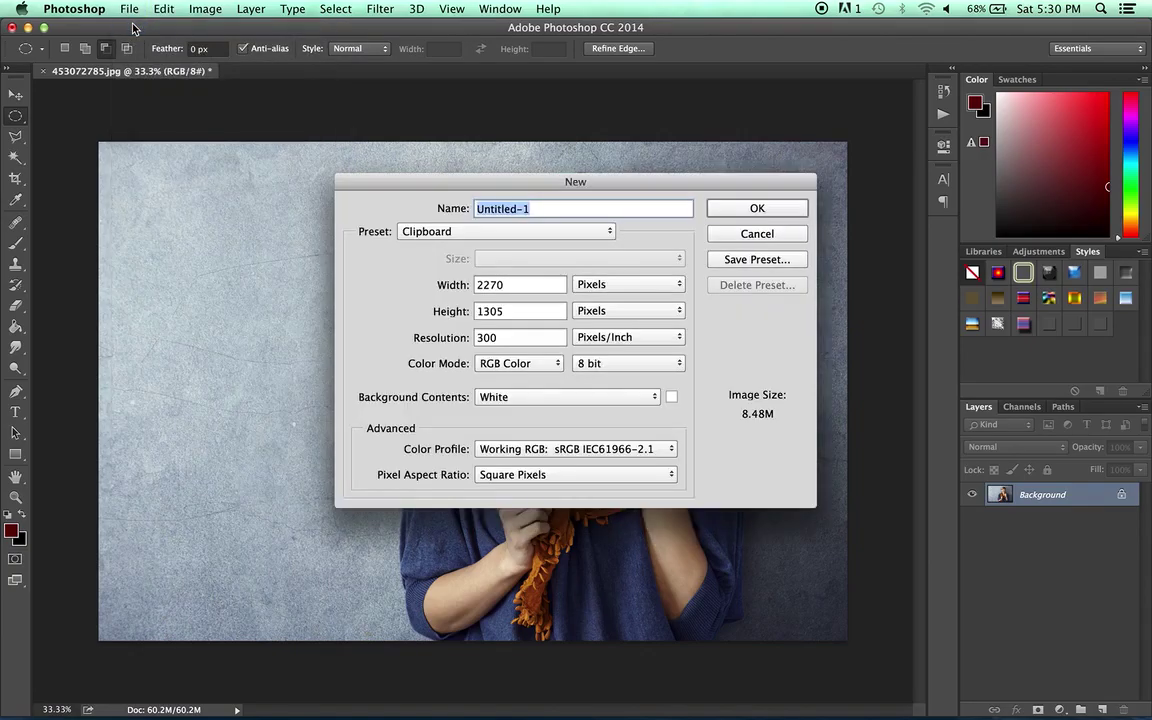
{"action": "key", "text": "Return"}
{"action": "key", "text": "super+v"}
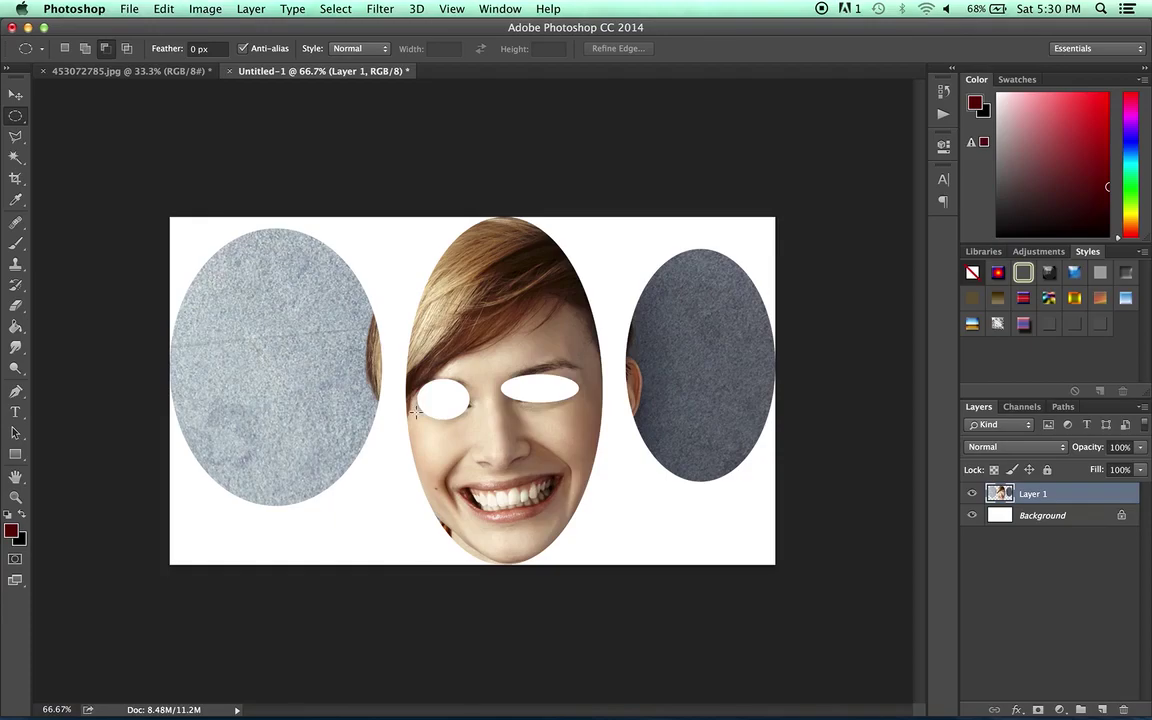
{"action": "left_click", "coordinate": [229, 71]}
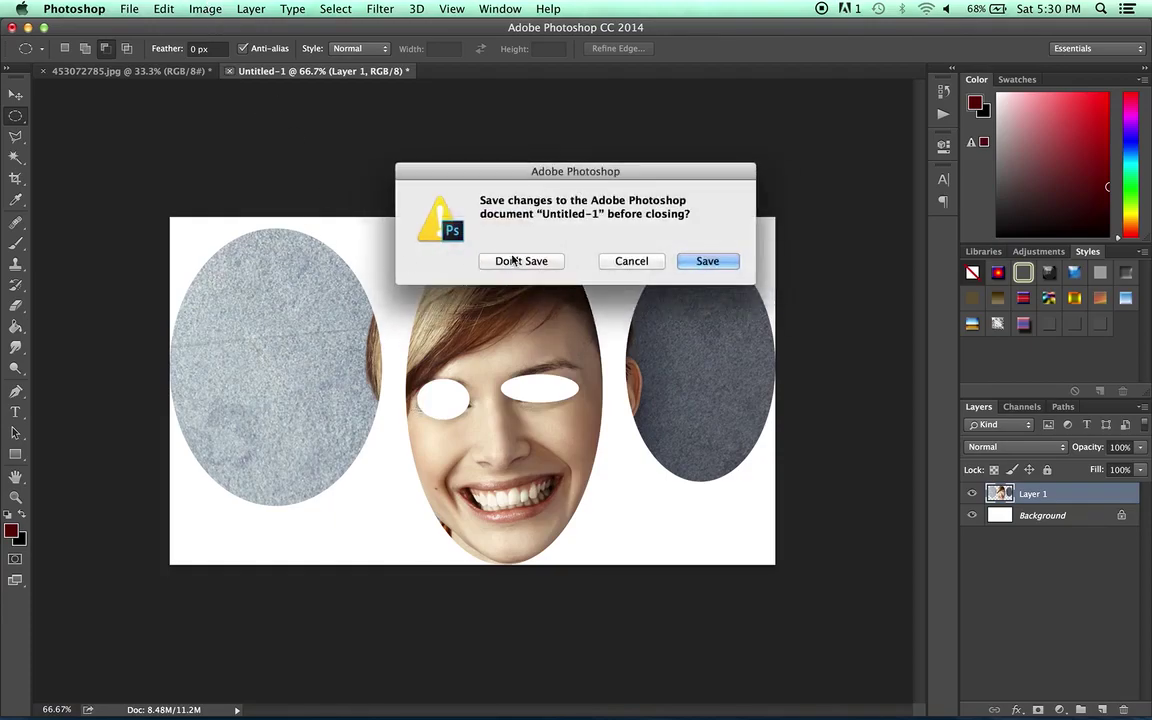
{"action": "left_click", "coordinate": [512, 260]}
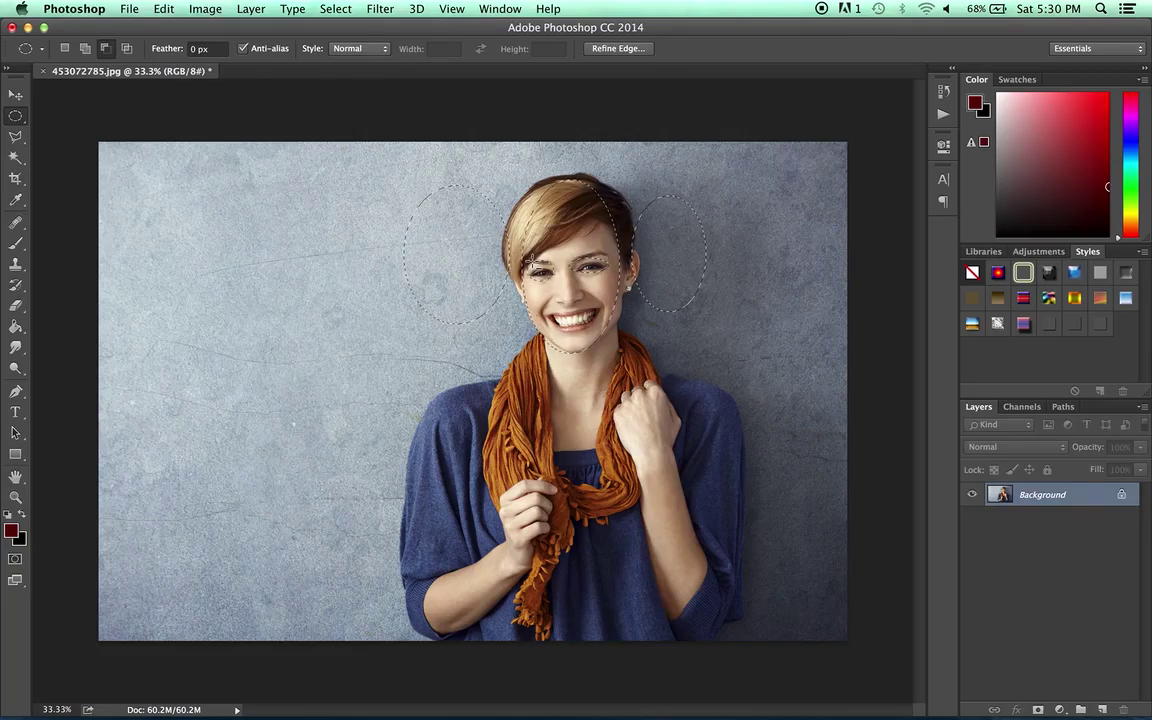
- Draw a new elliptical selection around the woman's face and intersect it with a wide ellipse across her eyes
{"action": "left_click", "coordinate": [63, 54]}
{"action": "left_click", "coordinate": [240, 218]}
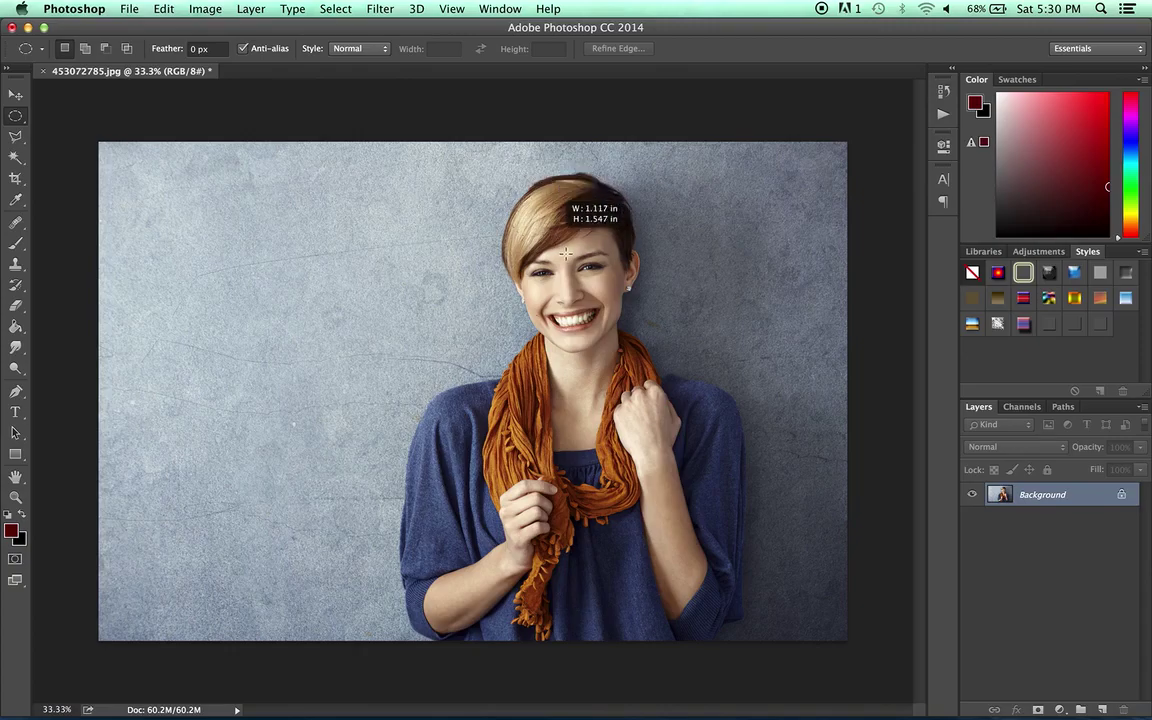
{"action": "left_click_drag", "start_coordinate": [569, 259], "coordinate": [632, 350]}
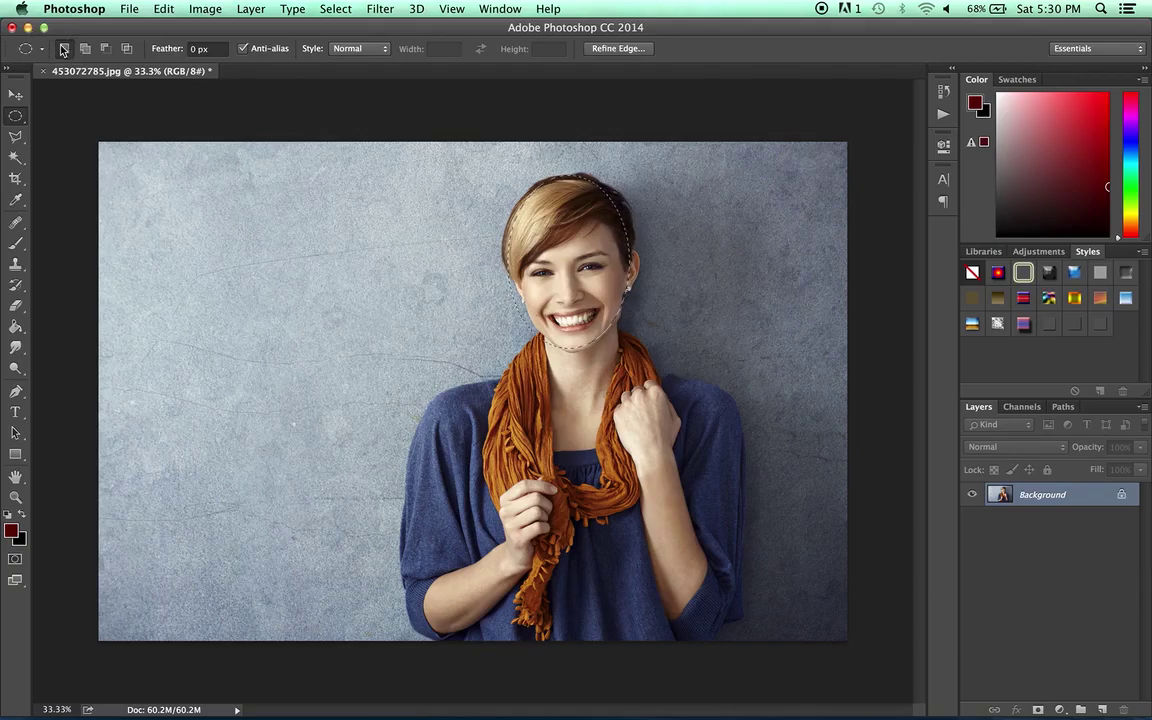
{"action": "left_click", "coordinate": [128, 50]}
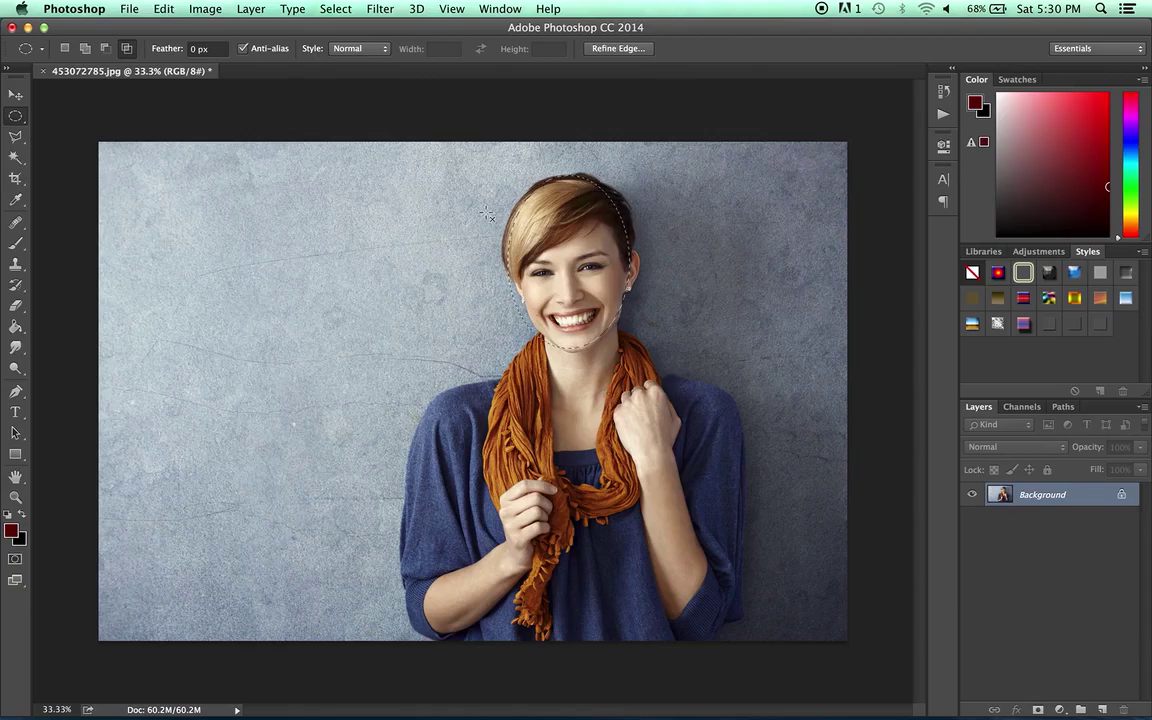
{"action": "left_click_drag", "start_coordinate": [494, 245], "coordinate": [739, 314]}
- Paste a copy of the intersected face selection into a new clipboard-sized document and close it without saving
{"action": "left_click", "coordinate": [160, 9]}
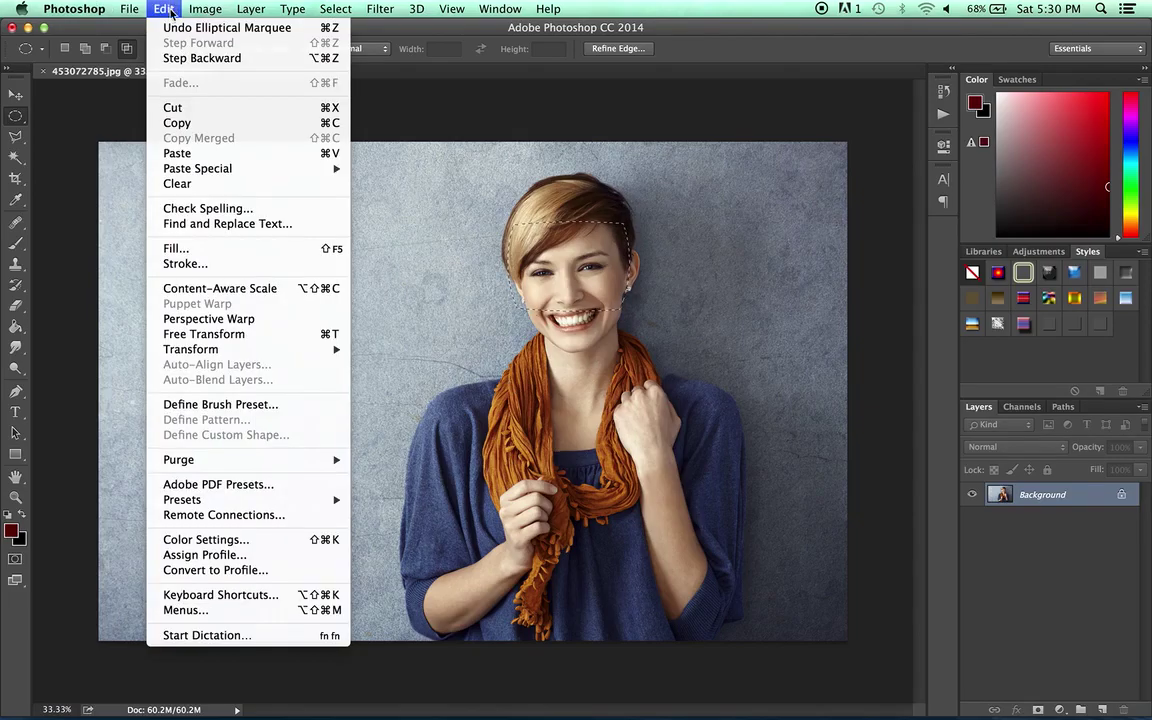
{"action": "left_click", "coordinate": [178, 123]}
{"action": "left_click", "coordinate": [130, 9]}
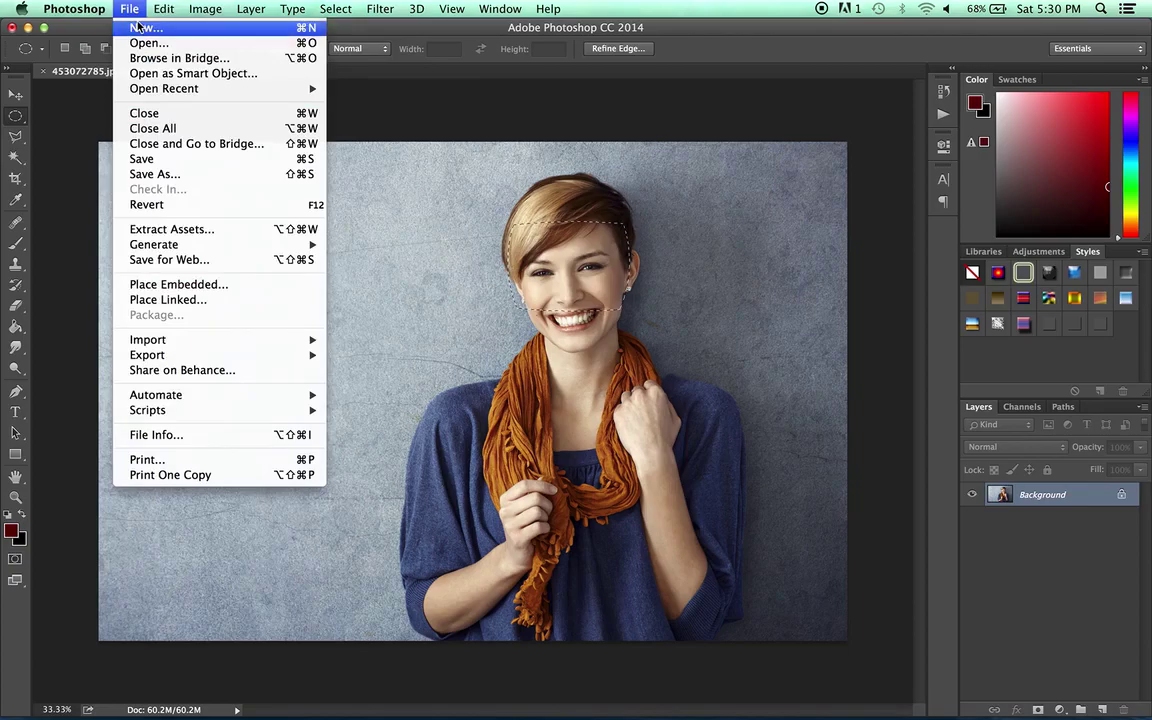
{"action": "left_click", "coordinate": [140, 27]}
{"action": "key", "text": "Return"}
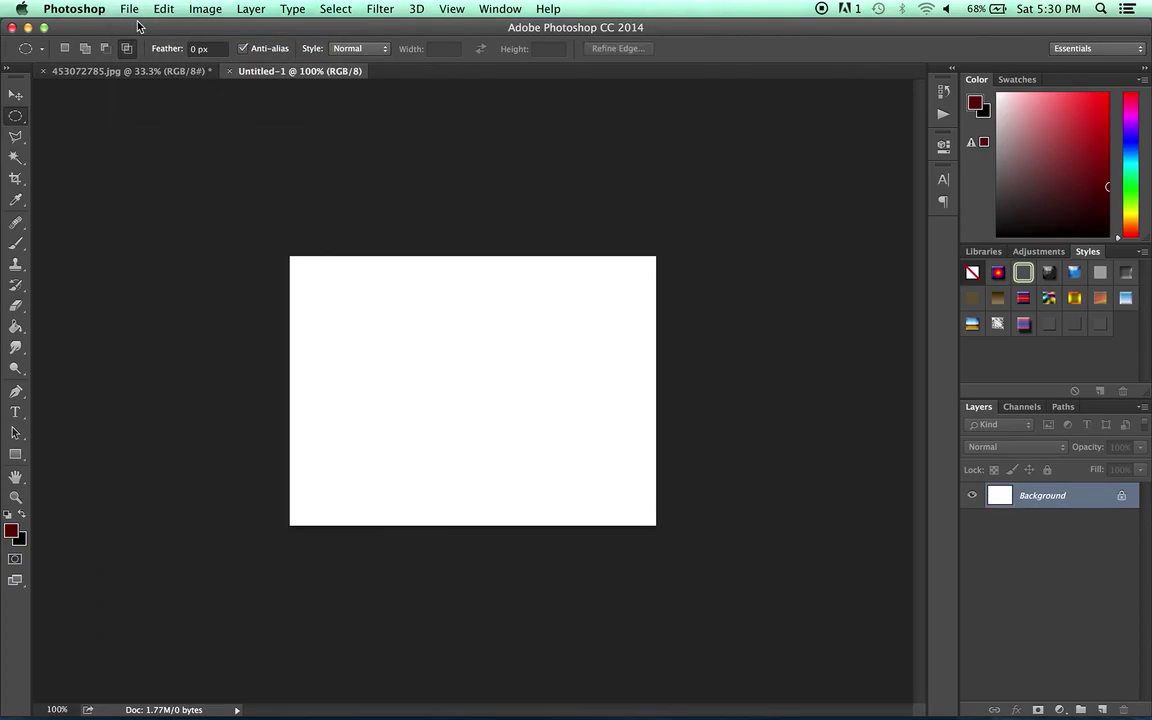
{"action": "key", "text": "super+v"}
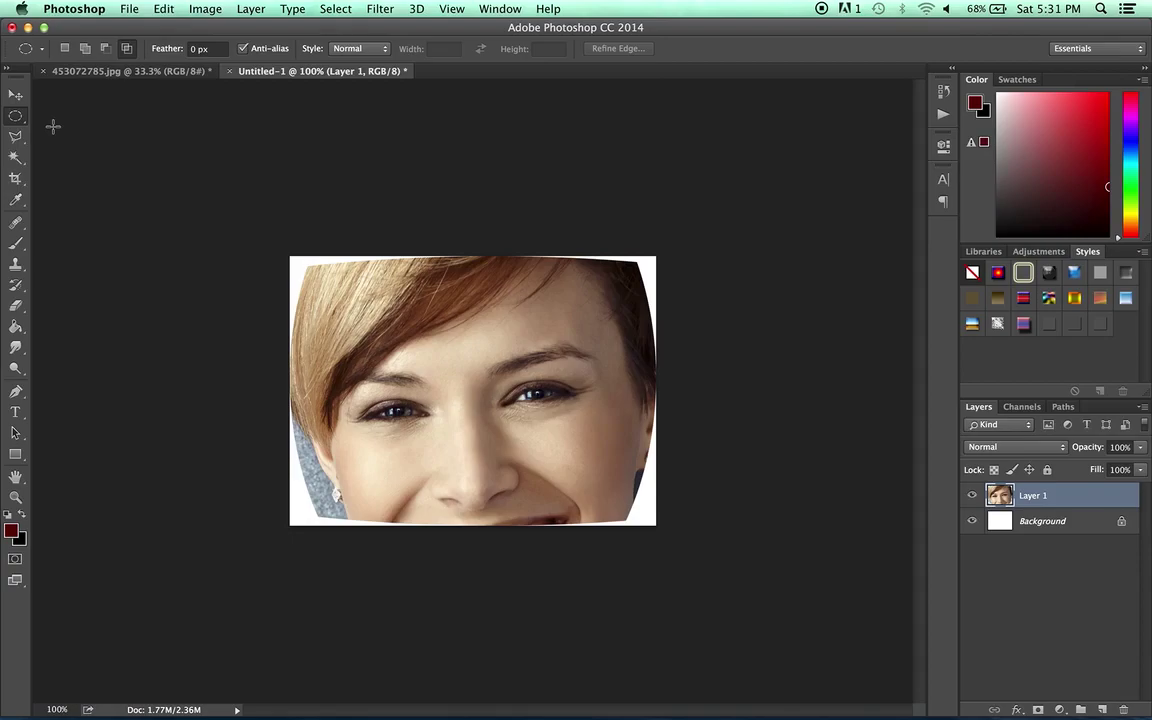
{"action": "left_click", "coordinate": [230, 71]}
{"action": "left_click", "coordinate": [512, 265]}
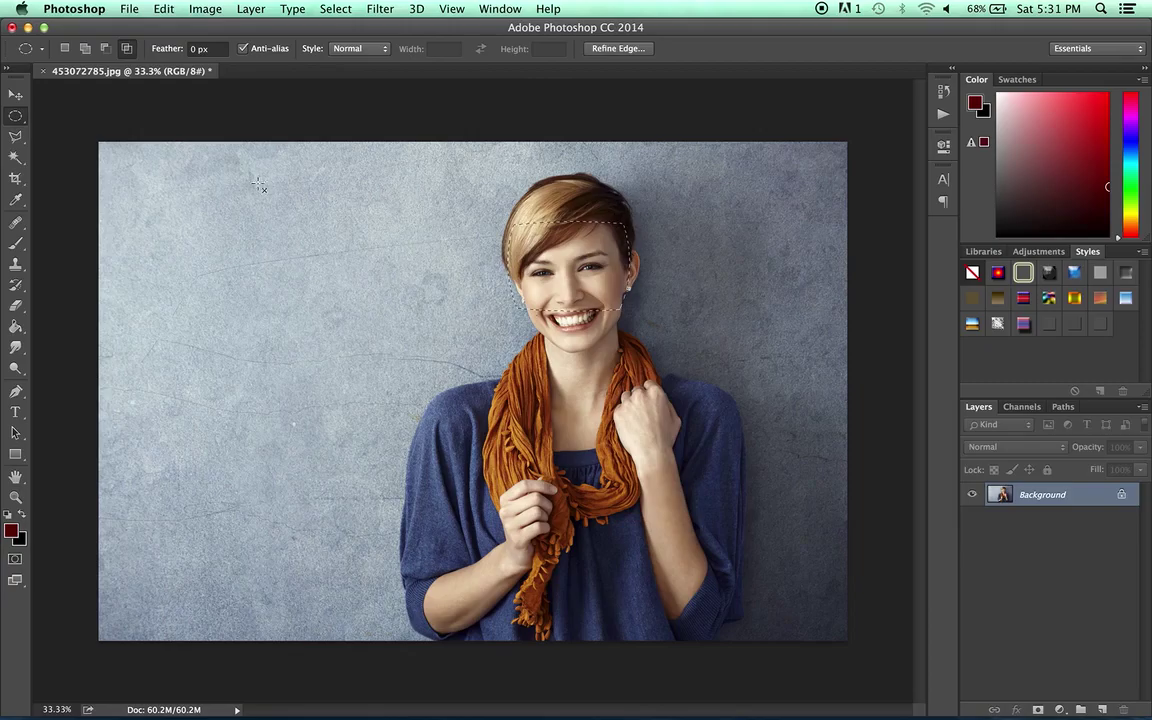
- Select the face with an anti-aliased ellipse and add a second ellipse on the wall beside it with anti-aliasing off
{"action": "left_click", "coordinate": [316, 208]}
{"action": "left_click_drag", "start_coordinate": [609, 180], "coordinate": [522, 350]}
{"action": "left_click", "coordinate": [87, 49]}
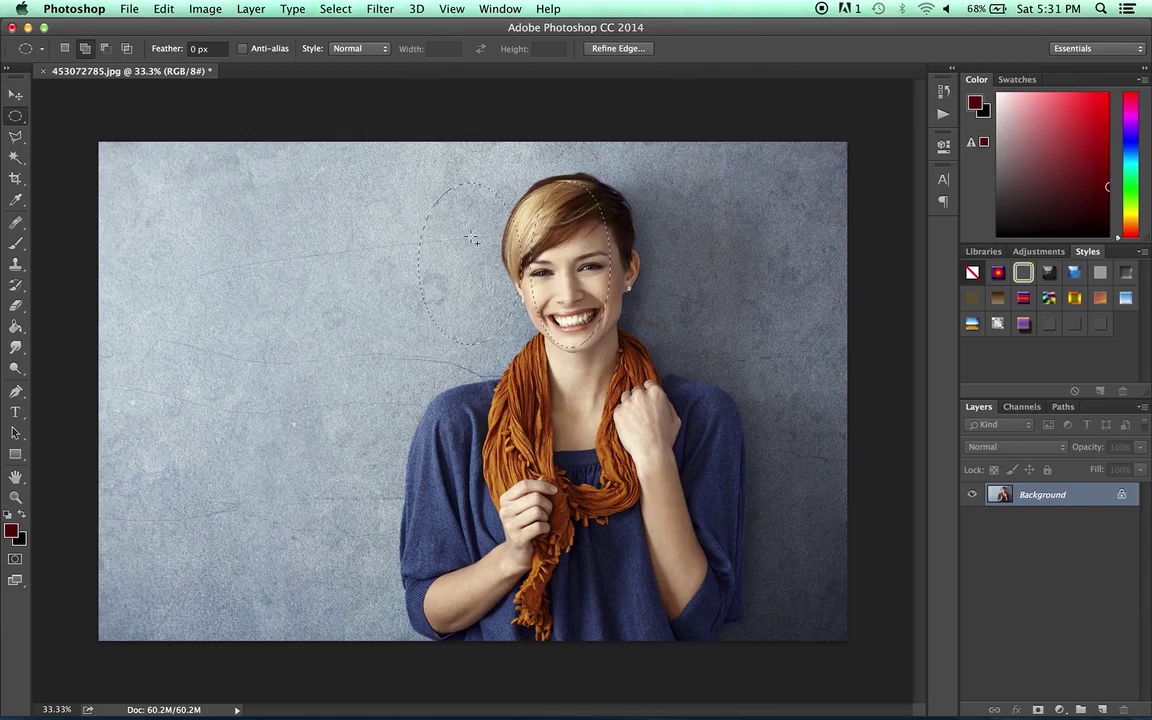
- Copy the two selected ellipses and paste them into a new clipboard-sized document
{"action": "left_click", "coordinate": [164, 9]}
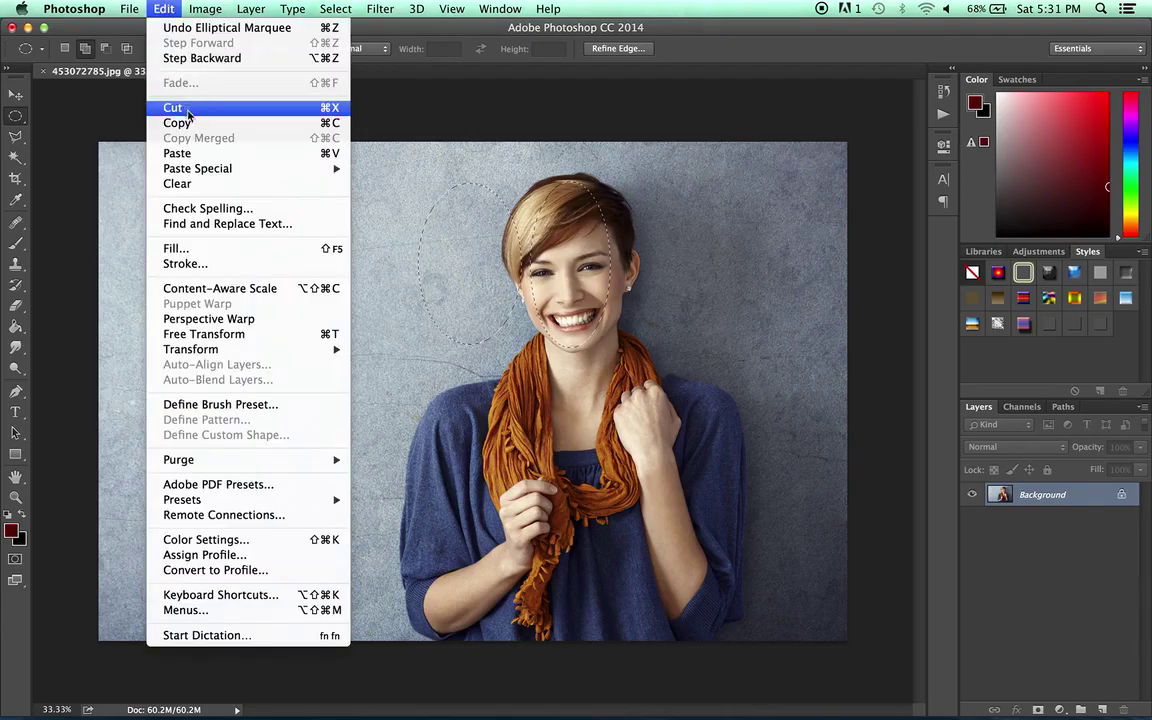
{"action": "left_click", "coordinate": [180, 118]}
{"action": "left_click", "coordinate": [125, 9]}
{"action": "left_click", "coordinate": [130, 26]}
{"action": "key", "text": "Return"}
{"action": "key", "text": "super+v"}
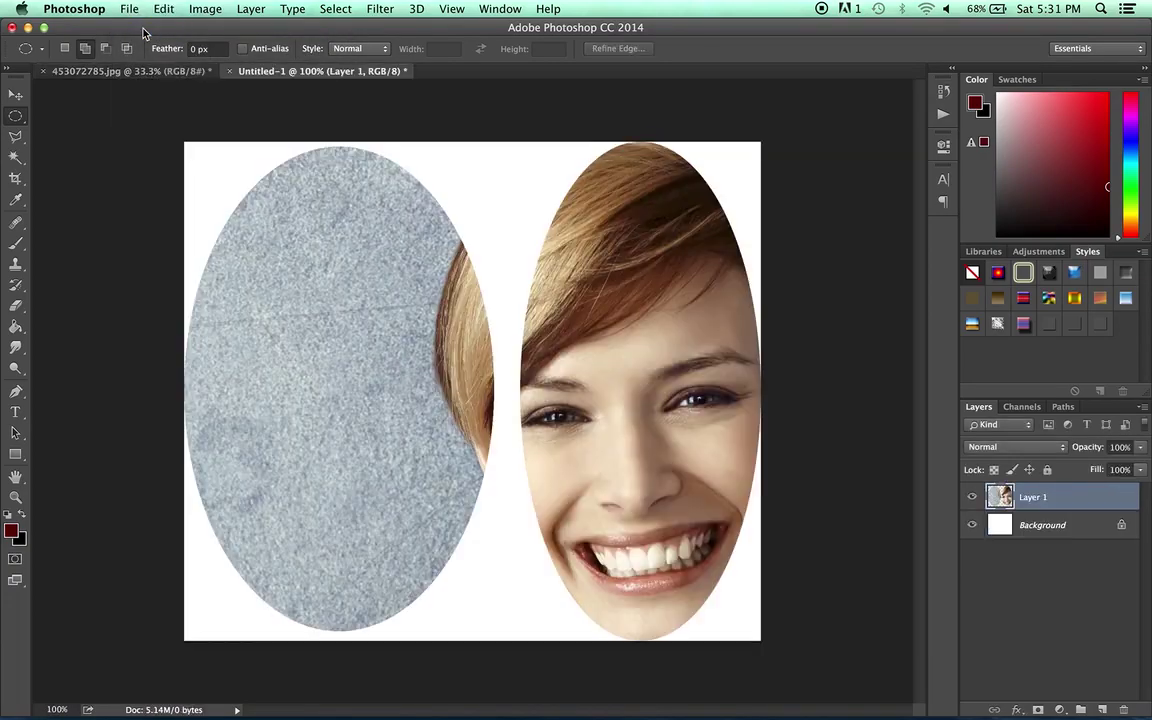
- Compare the cut edges of the two pasted ellipses at 500% magnification
{"action": "key", "text": "super+equal"}
{"action": "key", "text": "super+equal"}
{"action": "key", "text": "super+equal"}
{"action": "key", "text": "super+equal"}
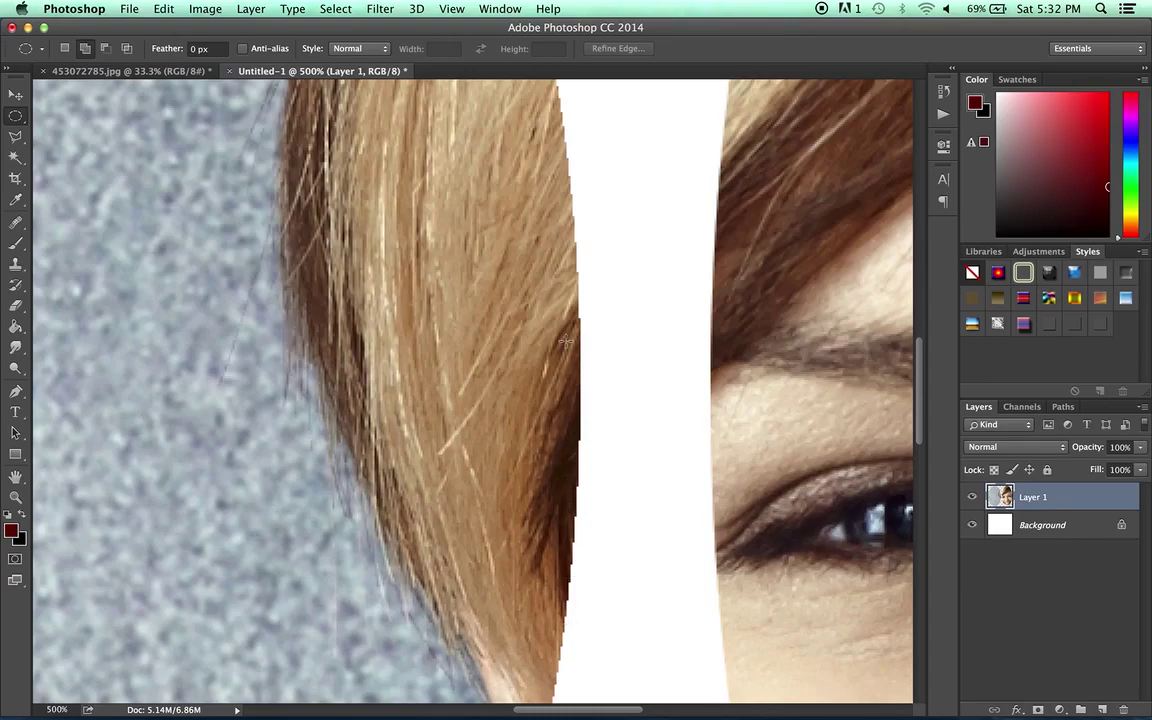
{"action": "scroll", "coordinate": [569, 318], "scroll_direction": "up", "scroll_amount": 2}
{"action": "scroll", "coordinate": [569, 318], "scroll_direction": "up", "scroll_amount": 3}
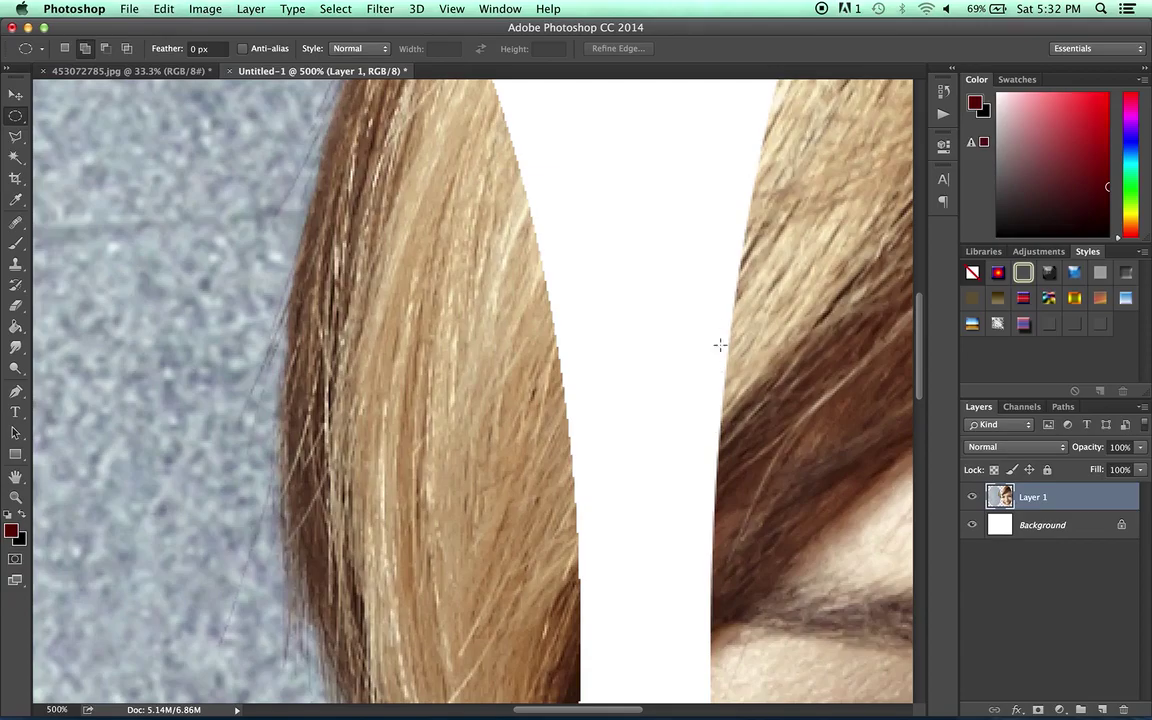
{"action": "scroll", "coordinate": [733, 284], "scroll_direction": "down", "scroll_amount": 10}
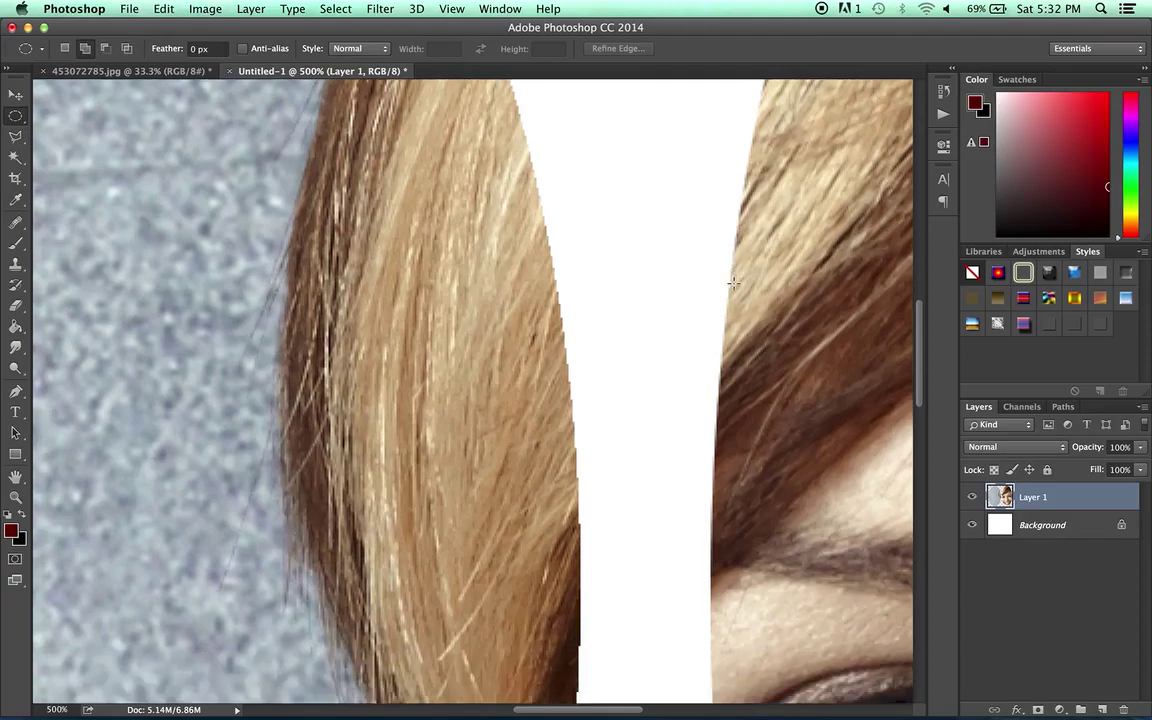
{"action": "scroll", "coordinate": [733, 284], "scroll_direction": "up", "scroll_amount": 10}
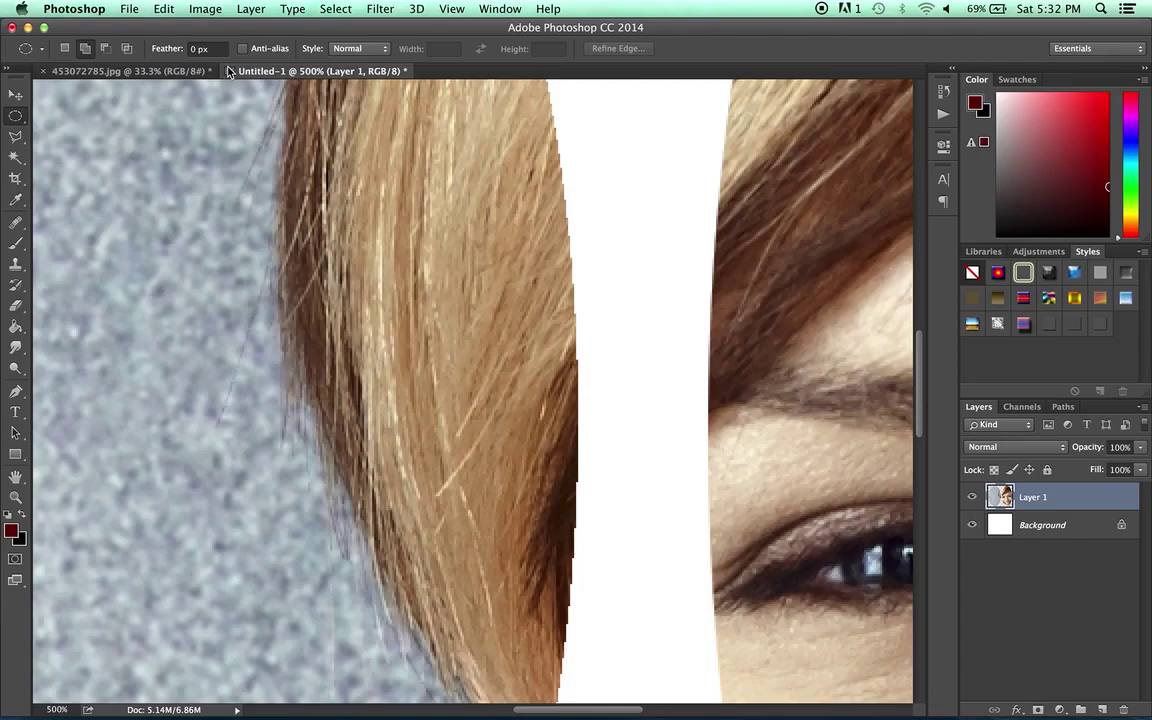
- Close the pasted document without saving and draw a fresh anti-aliased elliptical selection around the woman's face
{"action": "left_click", "coordinate": [228, 71]}
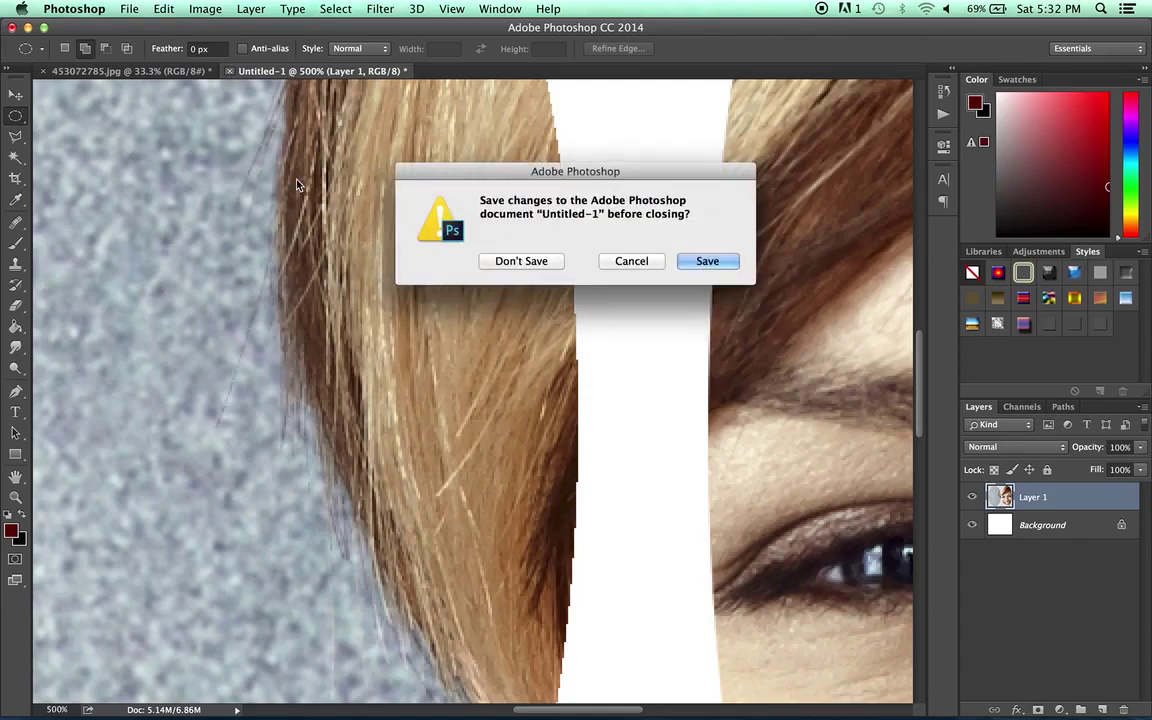
{"action": "left_click", "coordinate": [527, 260]}
{"action": "left_click", "coordinate": [66, 49]}
{"action": "left_click", "coordinate": [310, 247]}
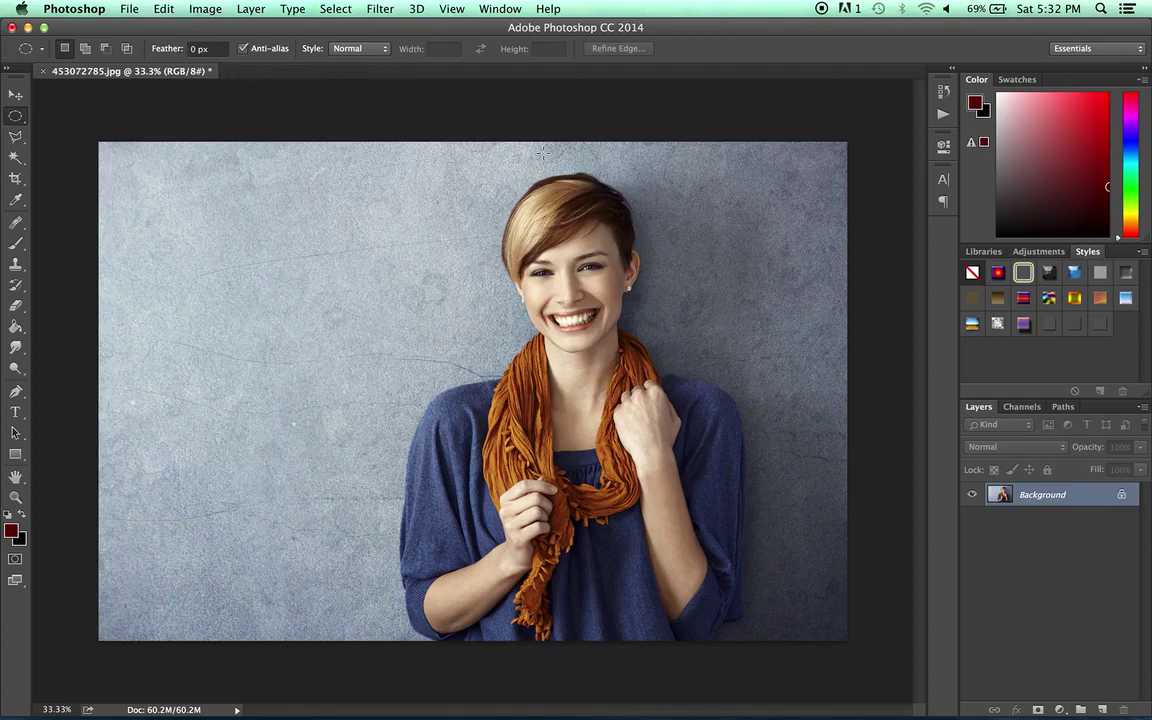
{"action": "left_click_drag", "start_coordinate": [509, 184], "coordinate": [627, 350]}
- Set the Elliptical Marquee tool's feather to 30 px
{"action": "left_click", "coordinate": [174, 48]}
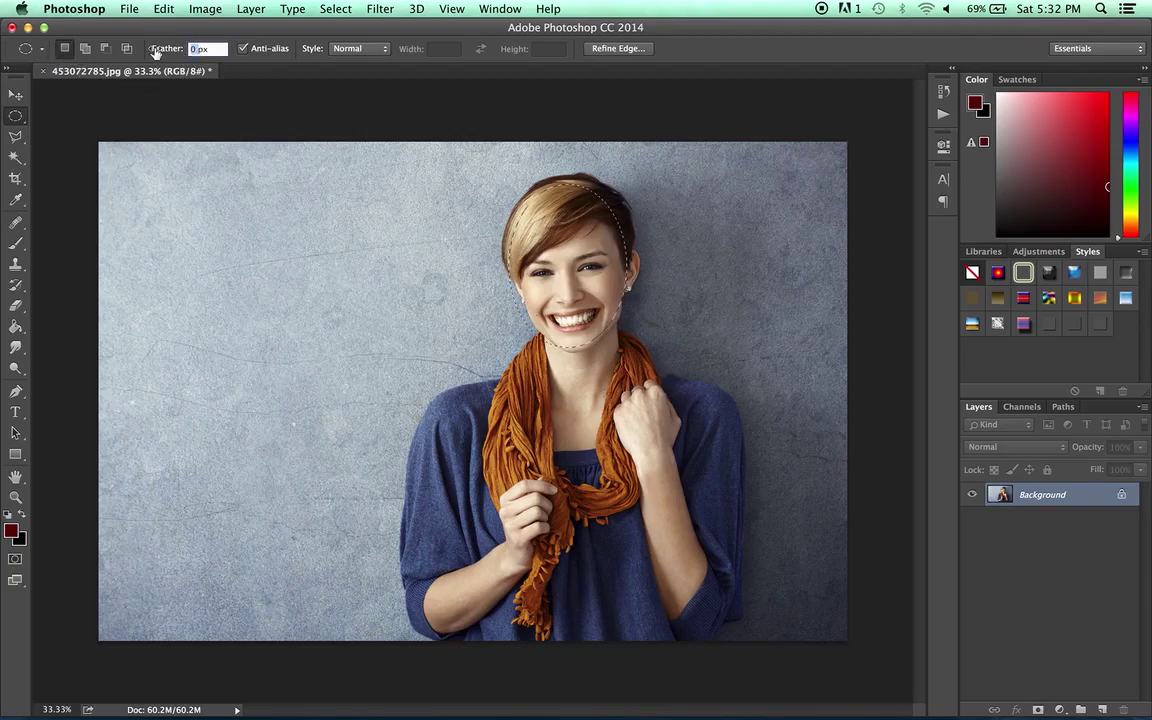
{"action": "type", "text": "30"}
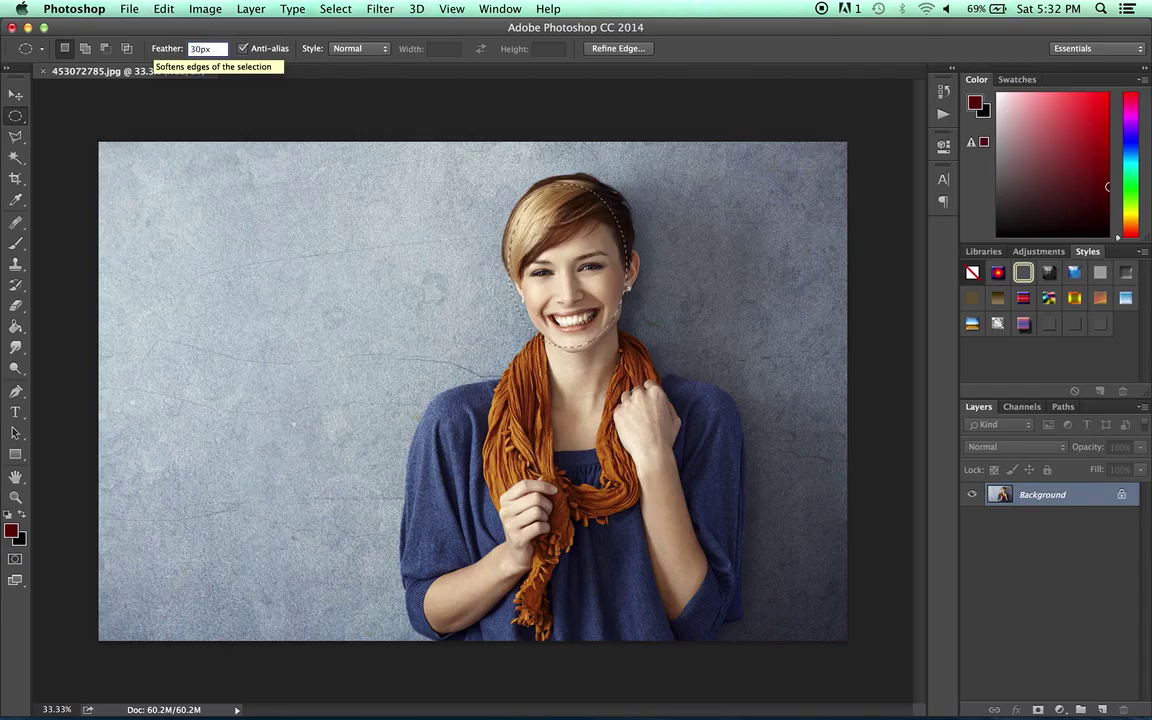
{"action": "key", "text": "Return"}
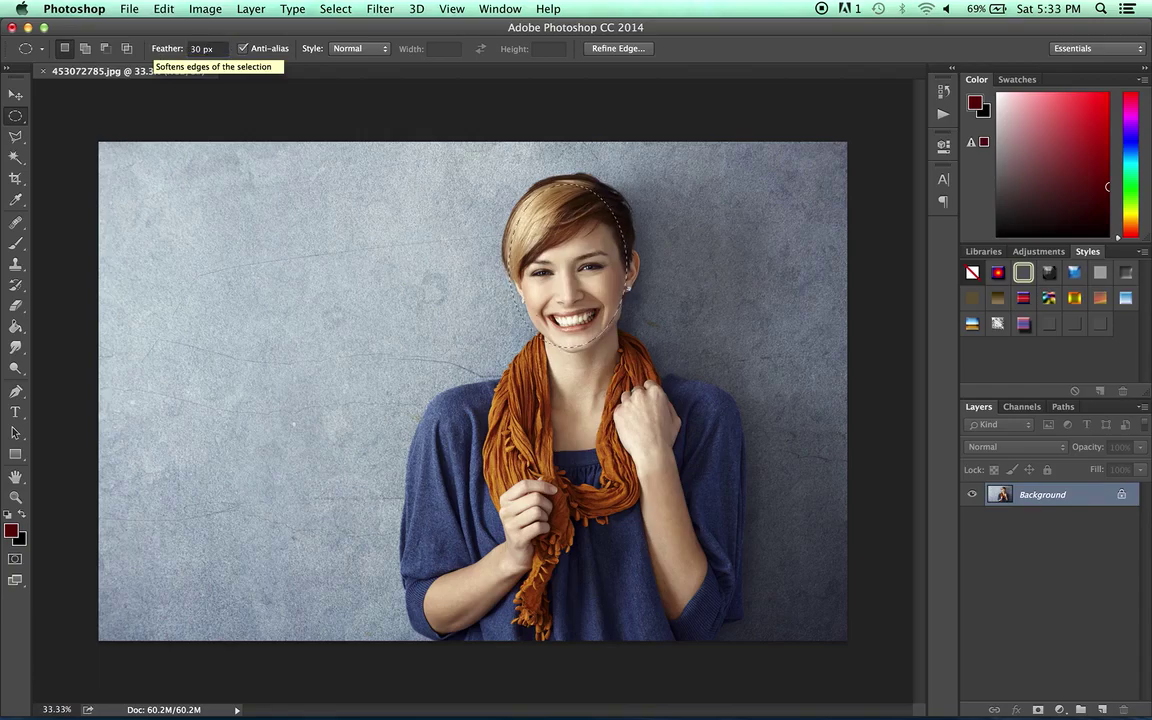
- Copy the face selection and paste it into a new 888 by 1227 pixel document to view its edges
{"action": "left_click", "coordinate": [131, 9]}
{"action": "mouse_move", "coordinate": [162, 9]}
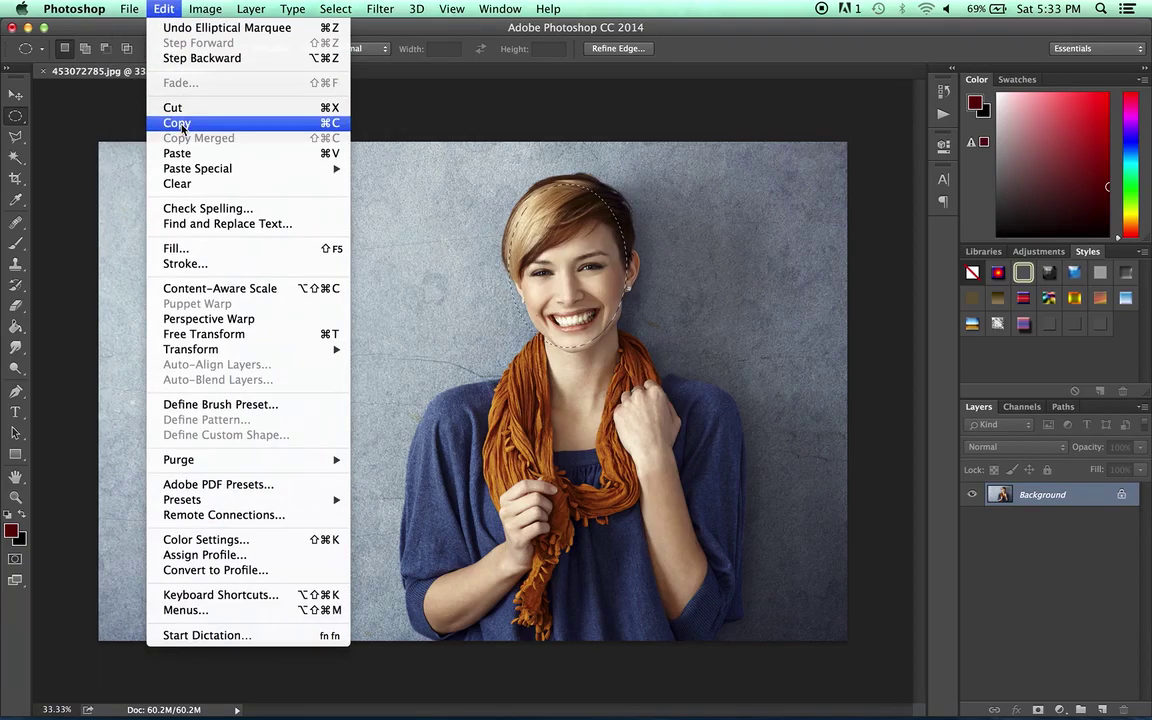
{"action": "left_click", "coordinate": [181, 123]}
{"action": "left_click", "coordinate": [129, 9]}
{"action": "left_click", "coordinate": [180, 28]}
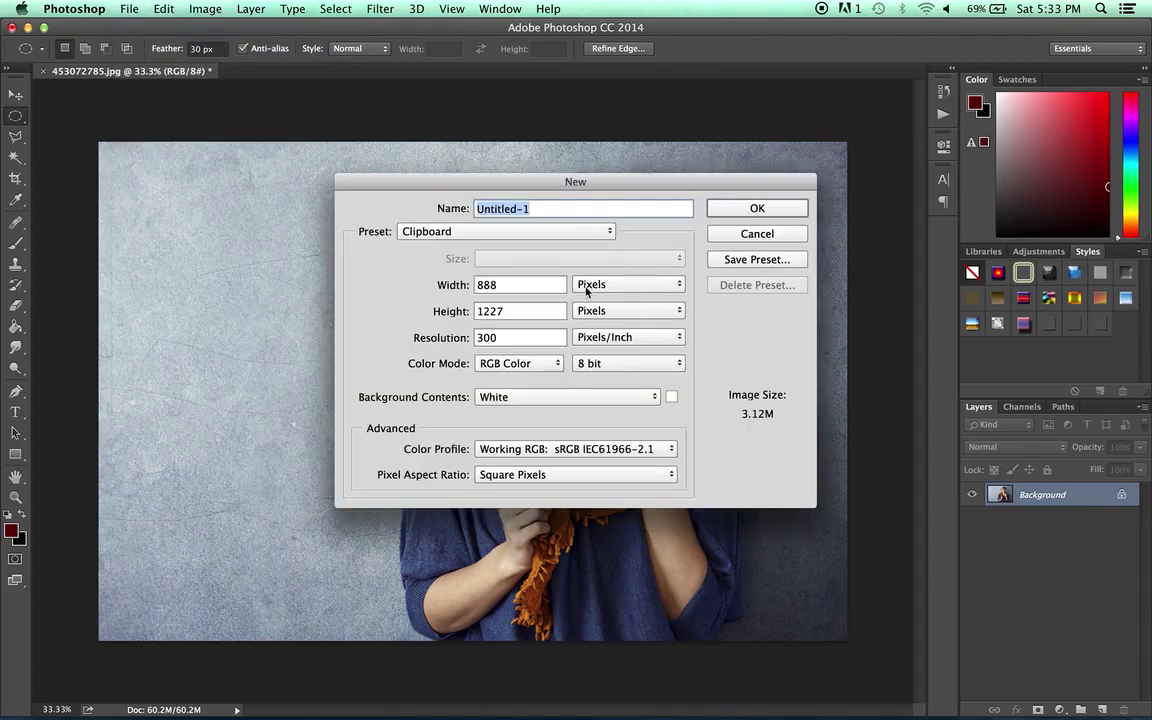
{"action": "left_click", "coordinate": [760, 209]}
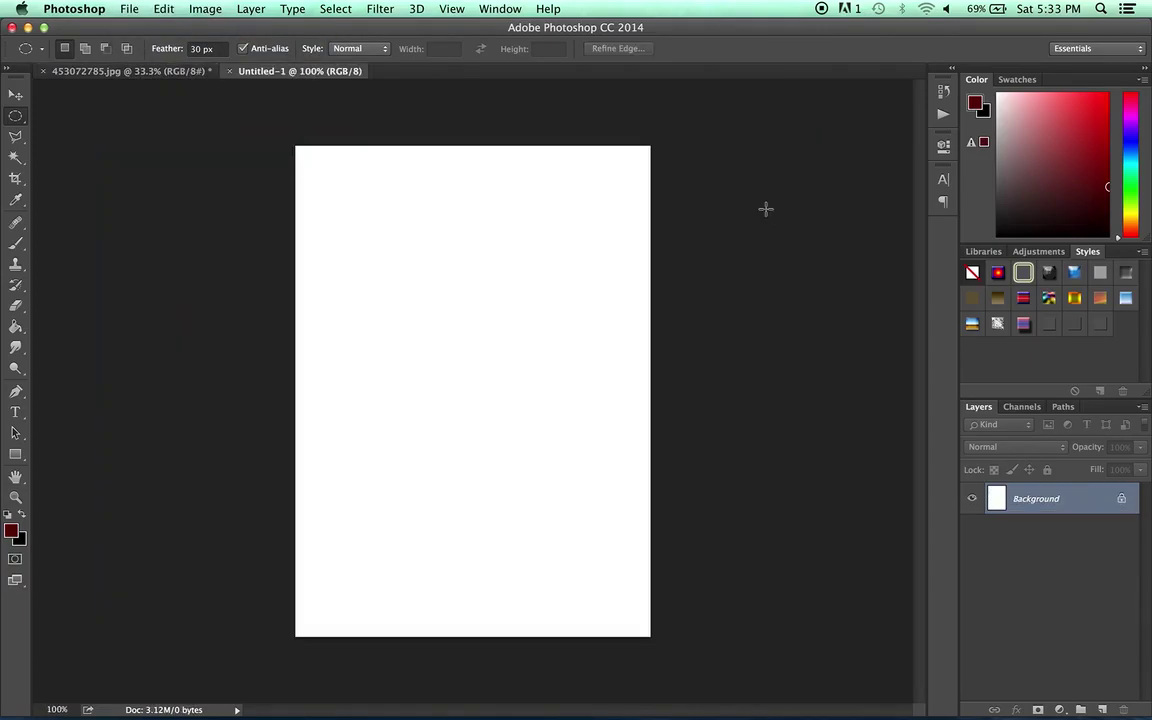
{"action": "key", "text": "super+v"}
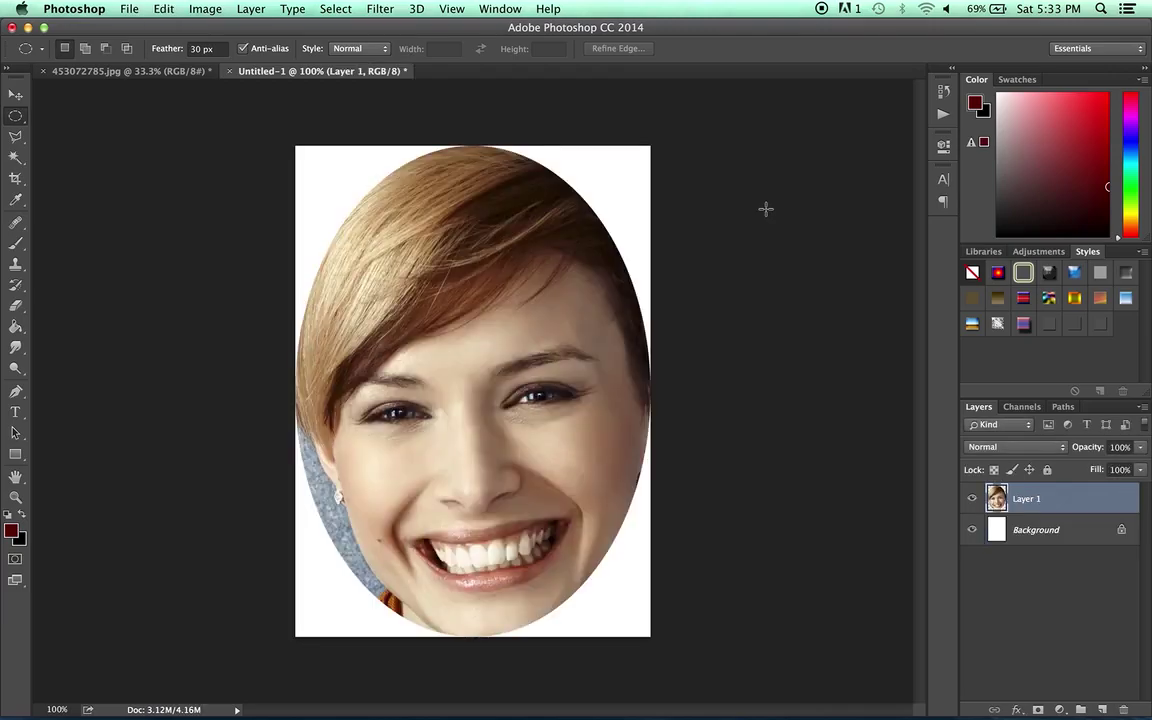
{"action": "key", "text": "super+equal"}
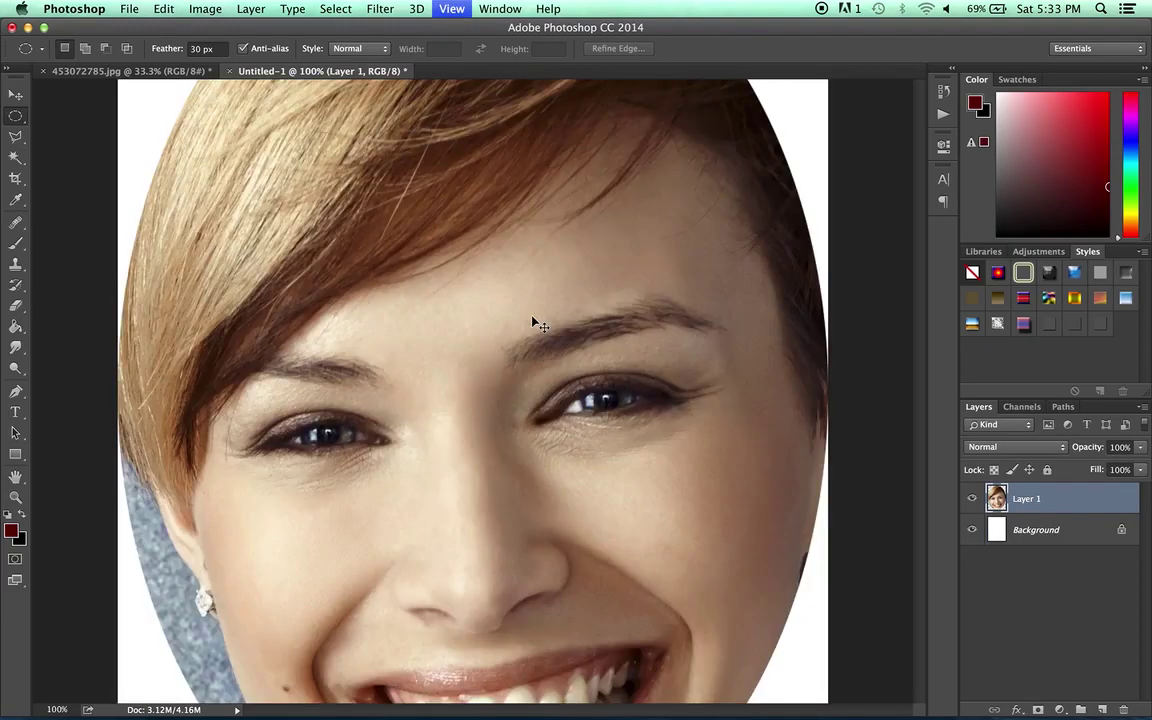
- Close the pasted document without saving and replace the old selection with a new 30 px feathered ellipse over the woman's face
{"action": "key", "text": "super+minus"}
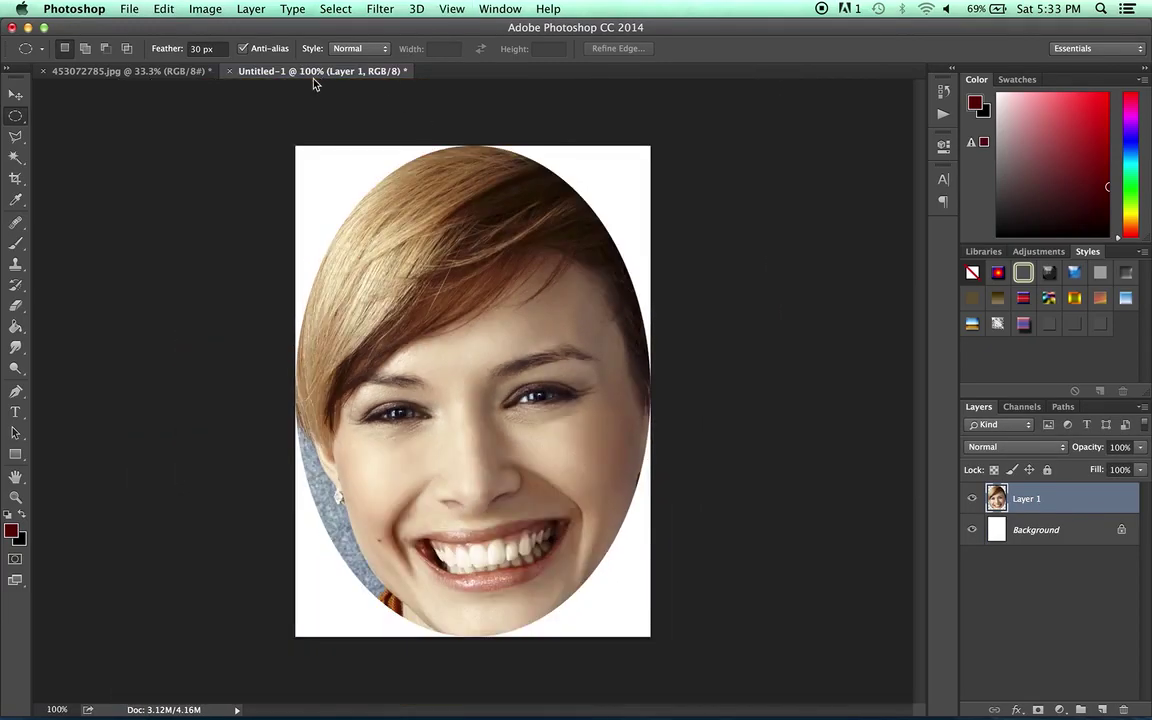
{"action": "left_click", "coordinate": [230, 72]}
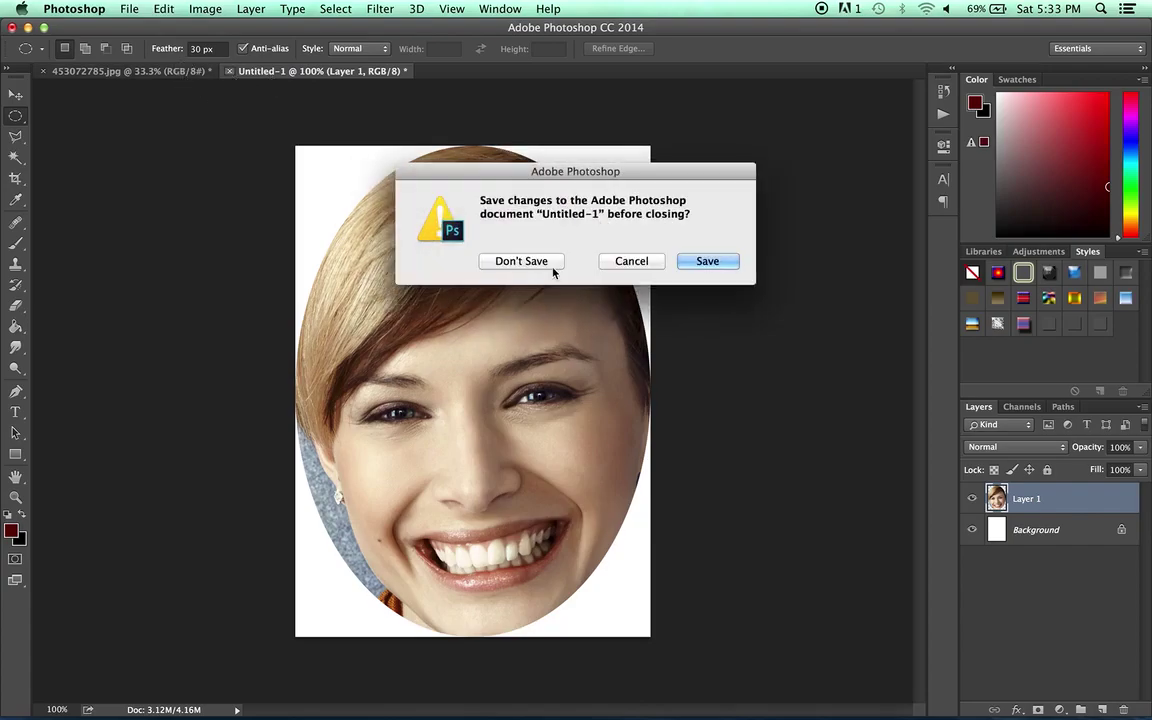
{"action": "left_click", "coordinate": [517, 265]}
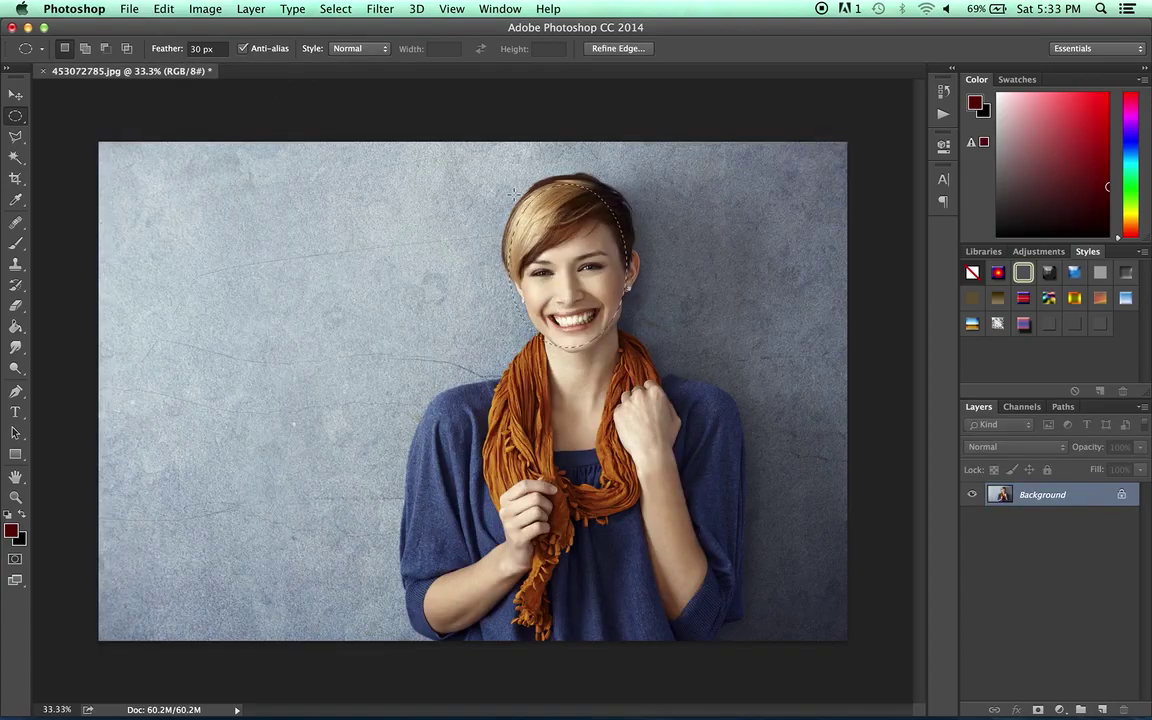
{"action": "key", "text": "super+d"}
{"action": "left_click_drag", "start_coordinate": [529, 194], "coordinate": [622, 352]}
- Copy the feathered face selection and paste it into a new 861 by 1341 pixel document with a white background
{"action": "key", "text": "super+c"}
{"action": "left_click", "coordinate": [163, 8]}
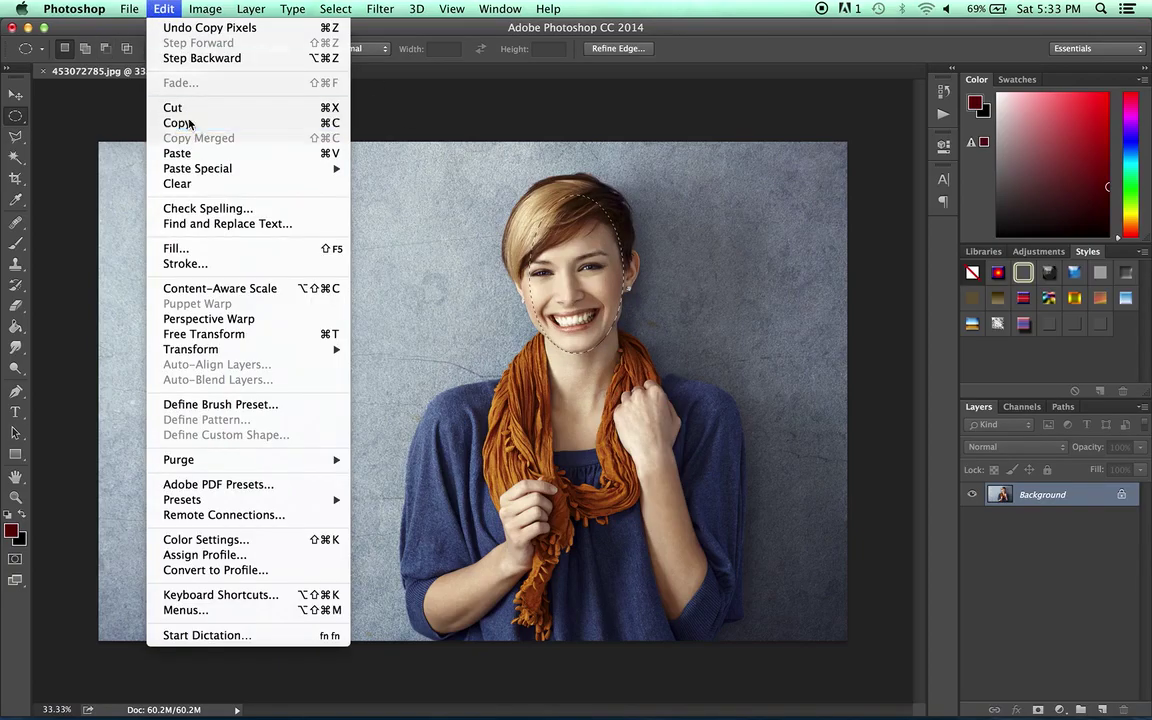
{"action": "left_click", "coordinate": [178, 122]}
{"action": "left_click", "coordinate": [129, 8]}
{"action": "left_click", "coordinate": [150, 30]}
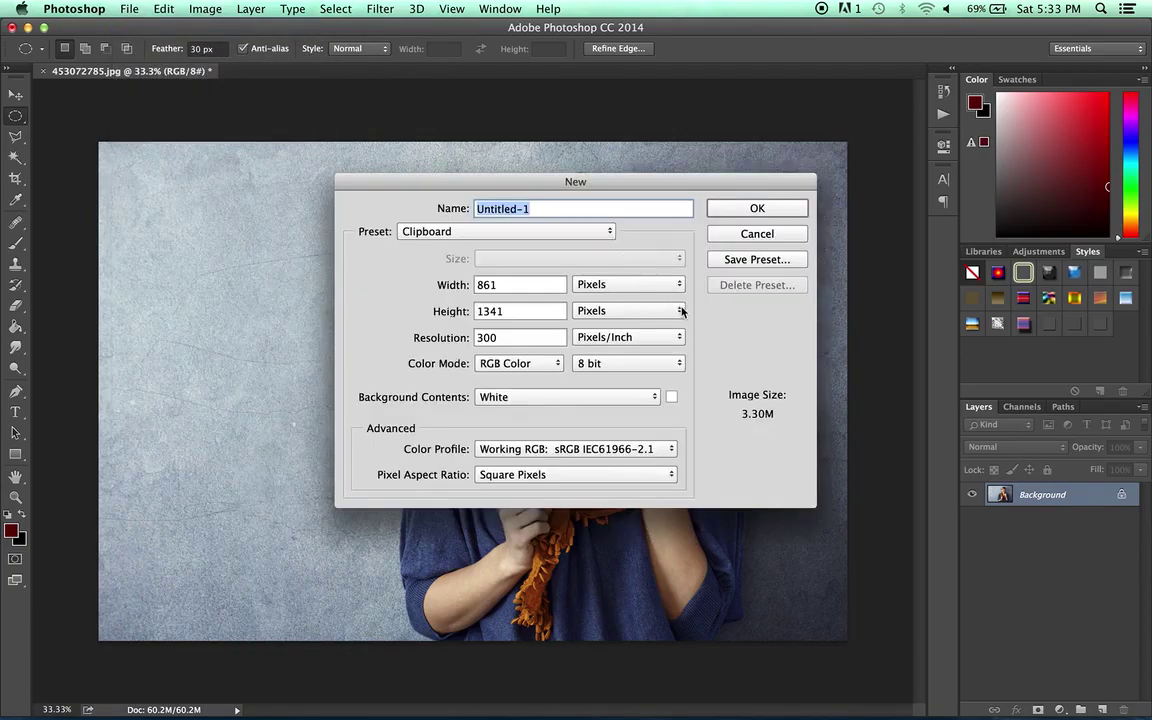
{"action": "left_click", "coordinate": [756, 207]}
{"action": "key", "text": "super+v"}
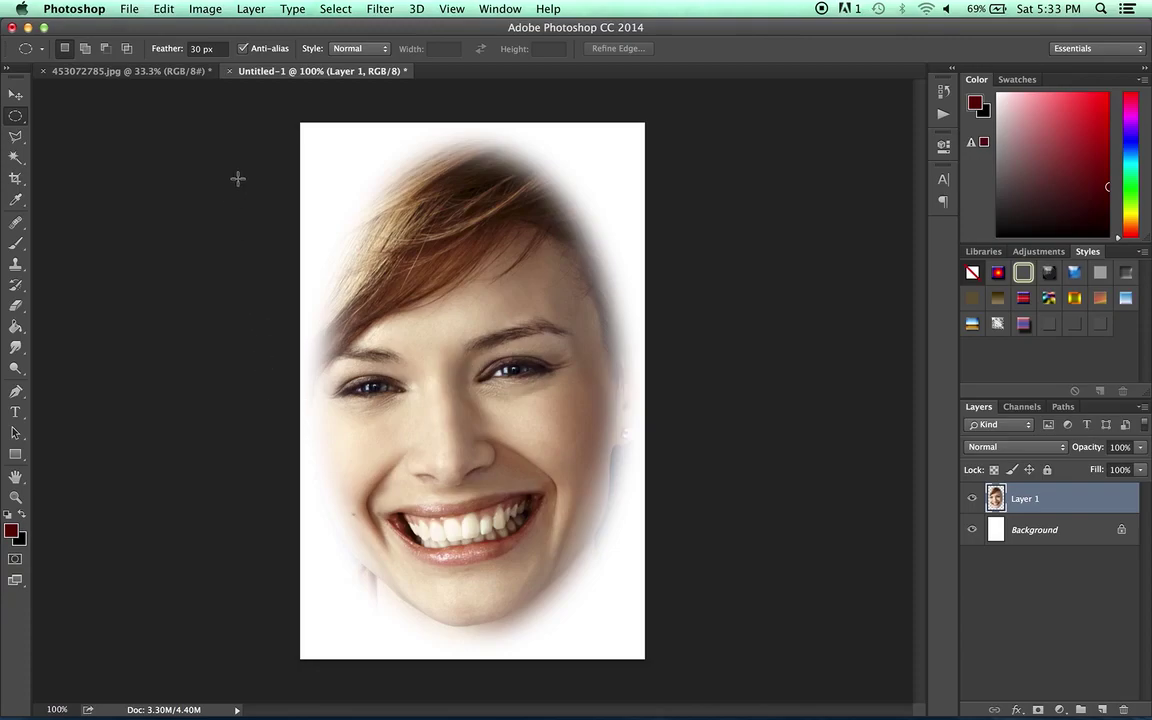
- Close the pasted document without saving and draw a small Normal-style ellipse on the wall beside the woman
{"action": "left_click", "coordinate": [229, 72]}
{"action": "left_click", "coordinate": [523, 261]}
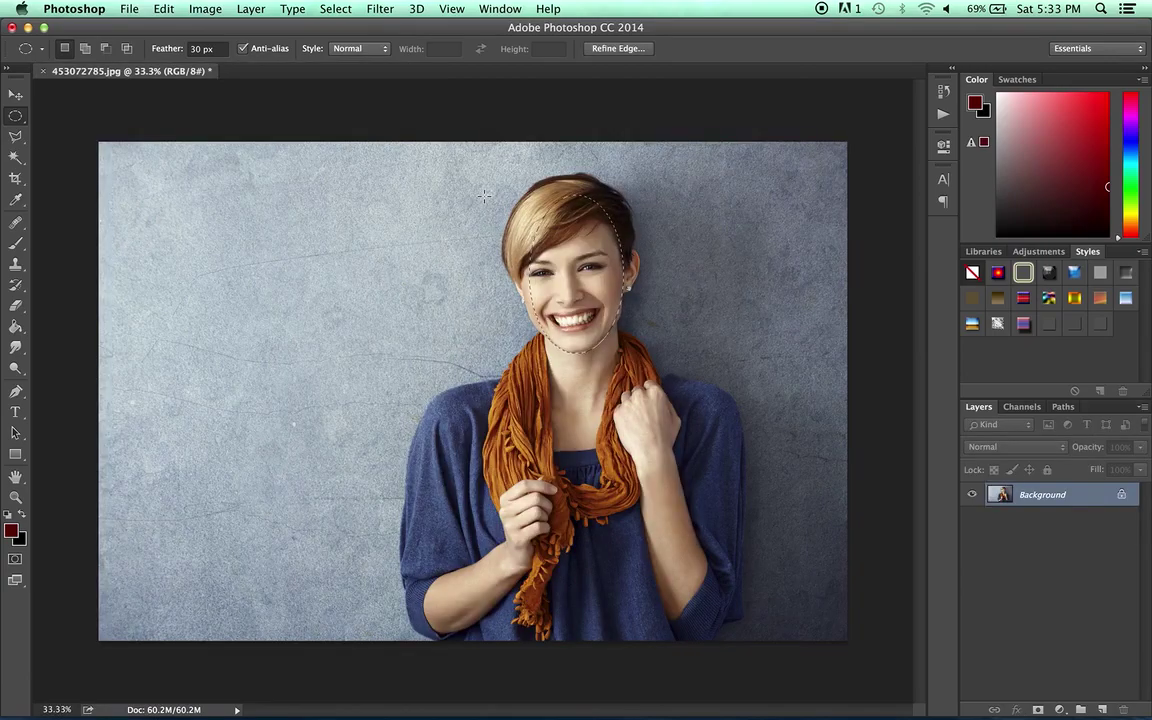
{"action": "left_click", "coordinate": [357, 48]}
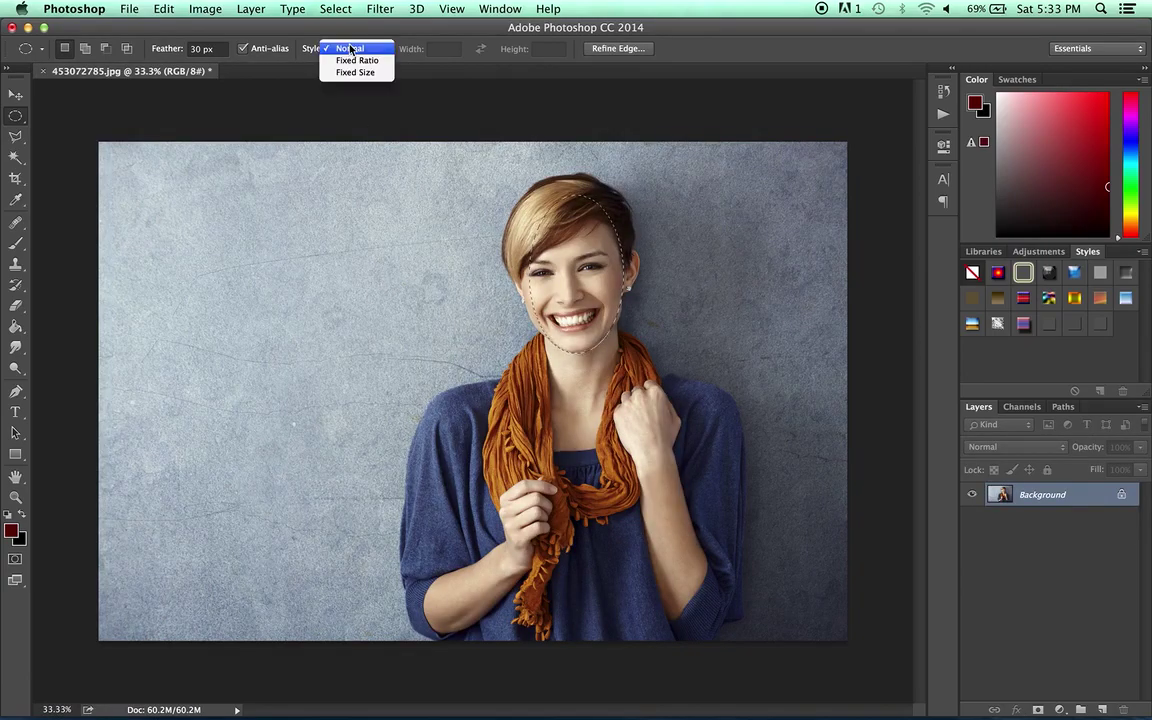
{"action": "left_click", "coordinate": [395, 77]}
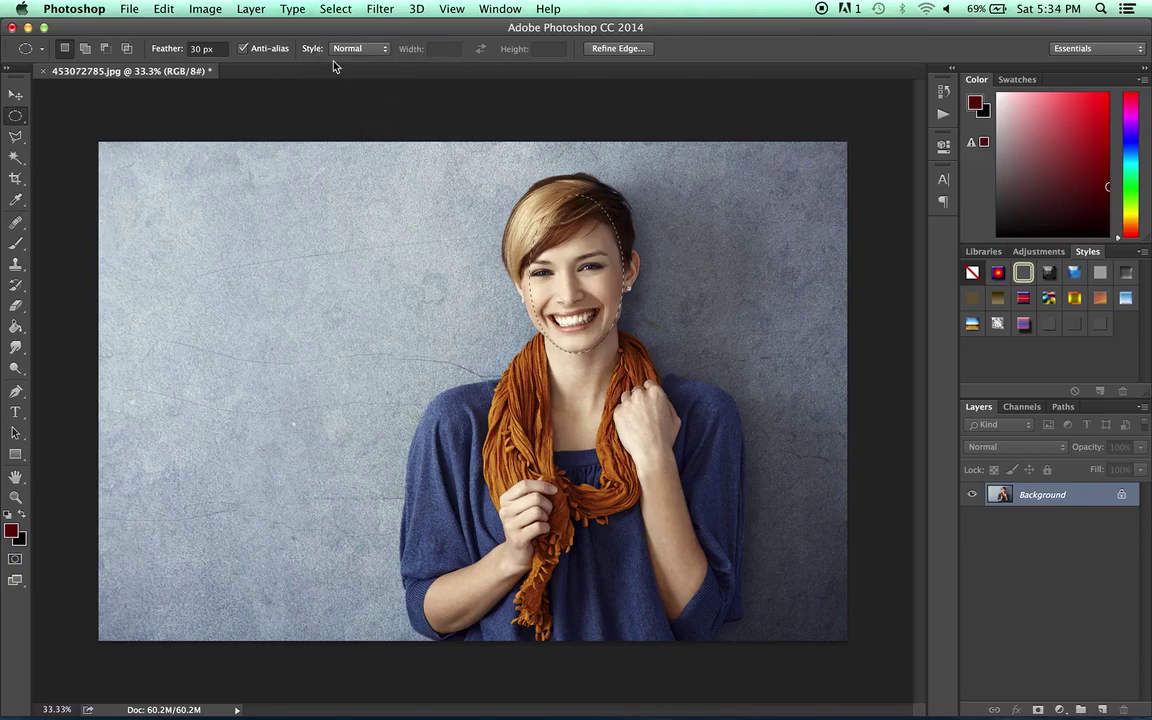
{"action": "left_click", "coordinate": [387, 50]}
{"action": "left_click", "coordinate": [483, 257]}
{"action": "left_click_drag", "start_coordinate": [296, 215], "coordinate": [400, 306]}
- Switch the marquee style to Fixed Ratio at 1 to 1 and draw a large circle on the wall
{"action": "left_click", "coordinate": [358, 49]}
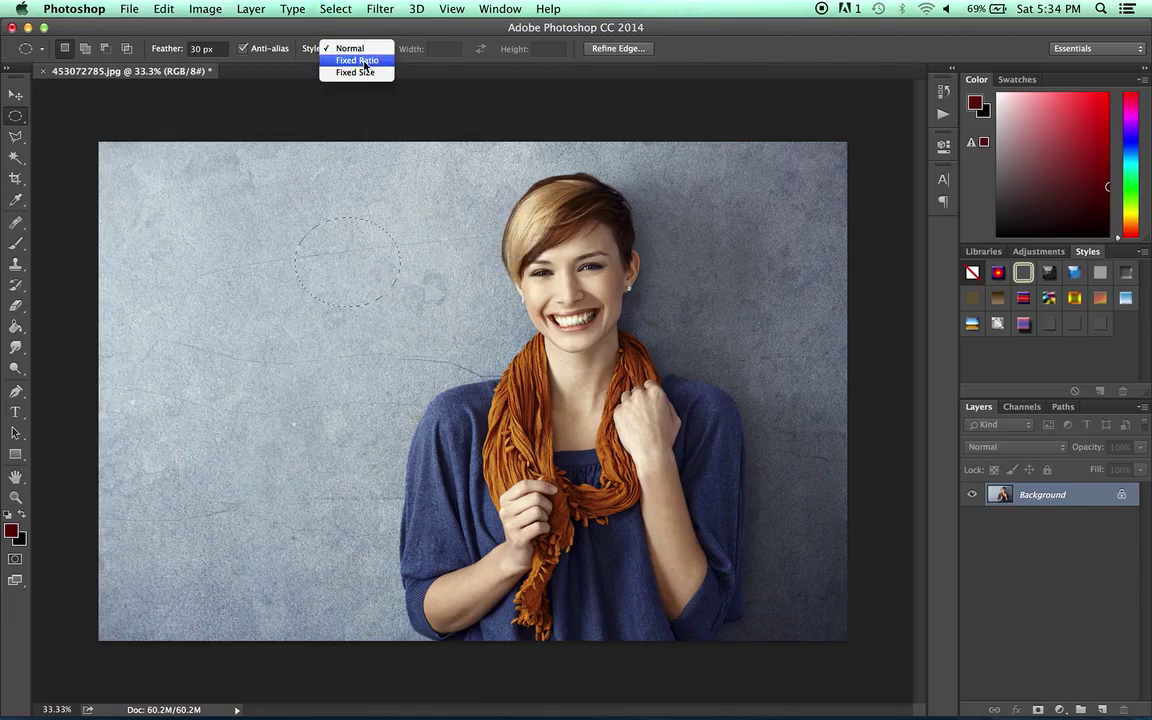
{"action": "left_click", "coordinate": [352, 59]}
{"action": "left_click_drag", "start_coordinate": [205, 124], "coordinate": [440, 388]}
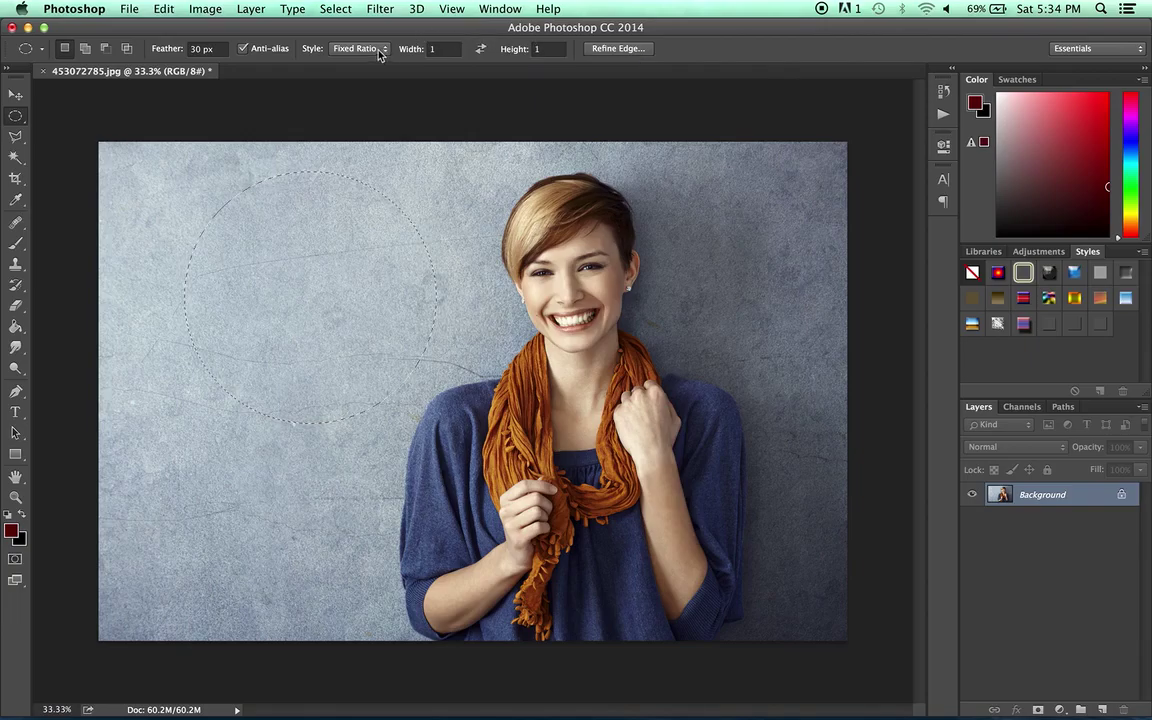
- Set the marquee style to Fixed Size, 2000 px wide by 500 px high, and place the ellipse near the photo's upper-left corner
{"action": "left_click", "coordinate": [345, 48]}
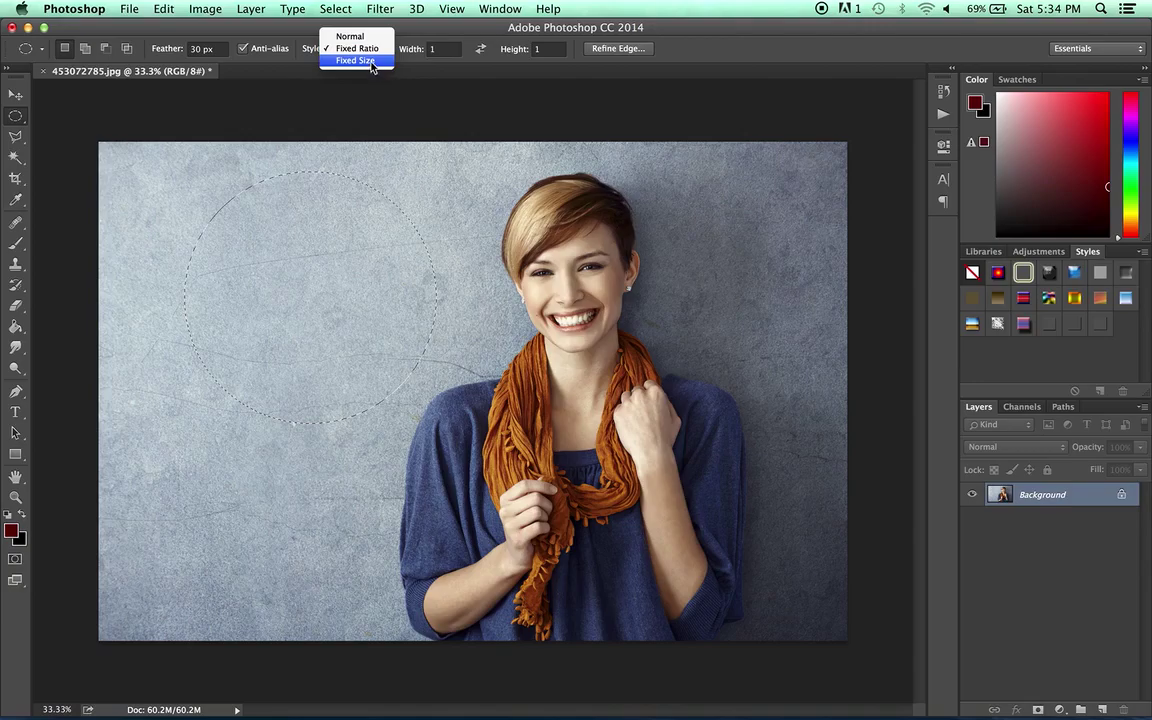
{"action": "left_click", "coordinate": [355, 60]}
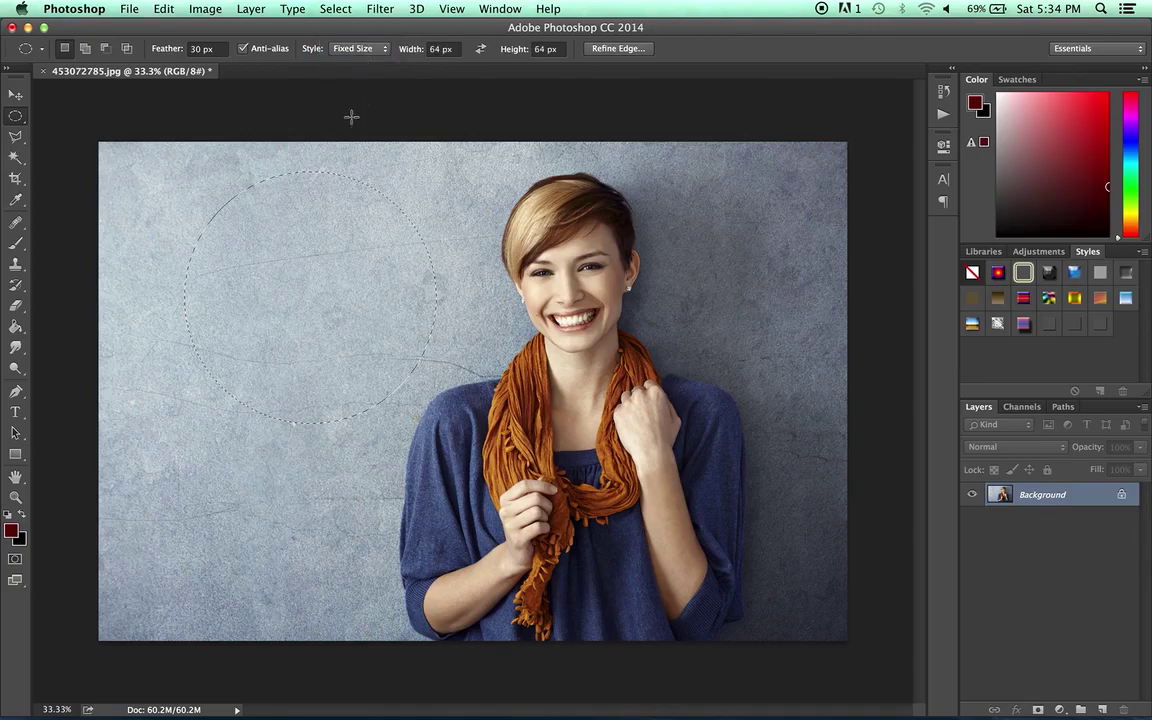
{"action": "left_click", "coordinate": [410, 49]}
{"action": "type", "text": "2000"}
{"action": "key", "text": "Return"}
{"action": "left_click", "coordinate": [543, 49]}
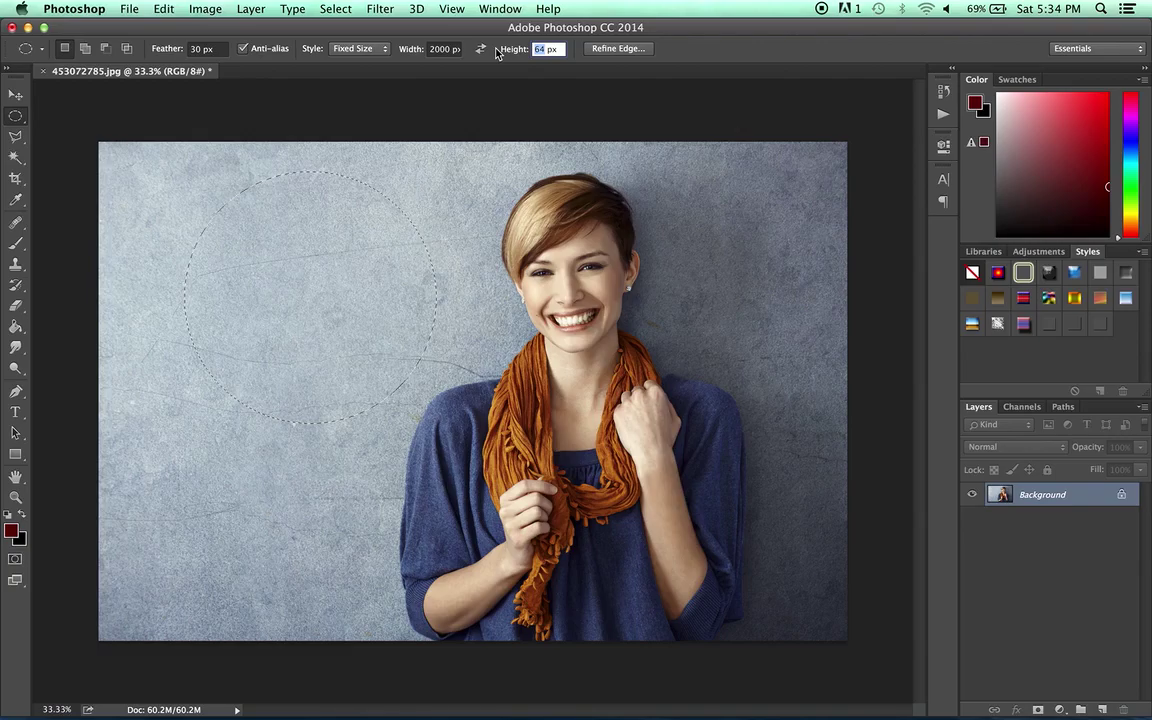
{"action": "type", "text": "500"}
{"action": "left_click", "coordinate": [150, 163]}
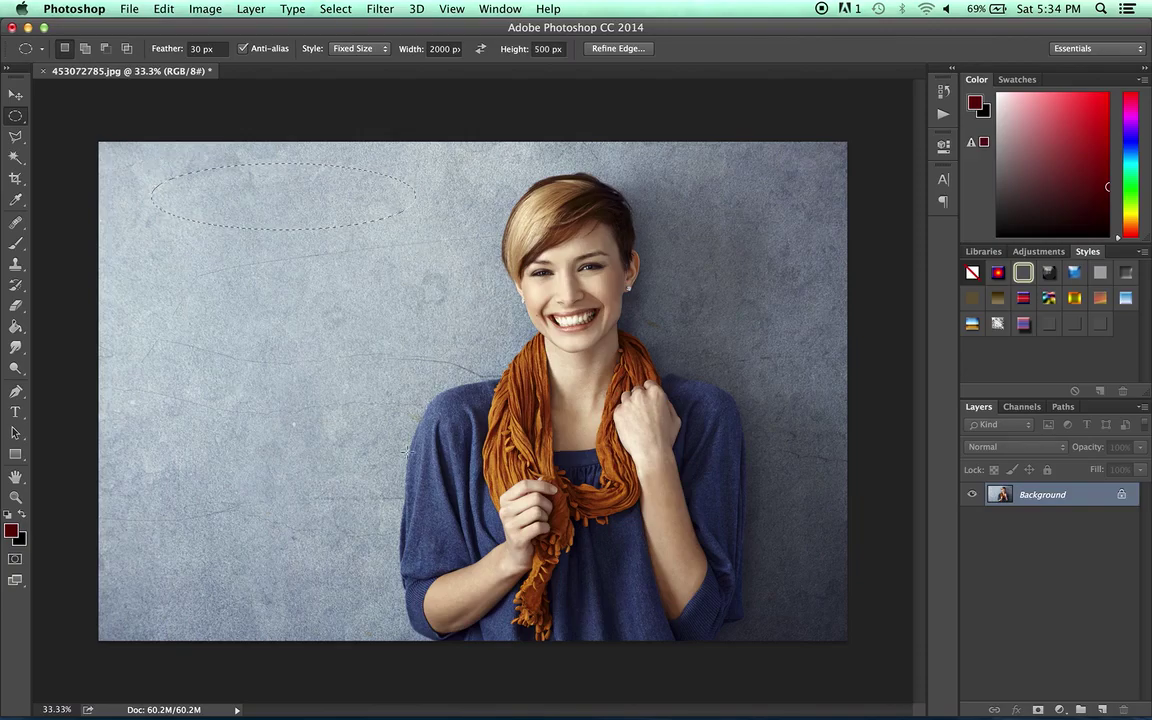
- Place the fixed-size ellipse across the woman's eye and the wall, then open Refine Edge and review its view modes
{"action": "left_click", "coordinate": [560, 268]}
{"action": "left_click", "coordinate": [540, 183]}
{"action": "left_click_drag", "start_coordinate": [597, 319], "coordinate": [558, 229]}
{"action": "left_click", "coordinate": [615, 49]}
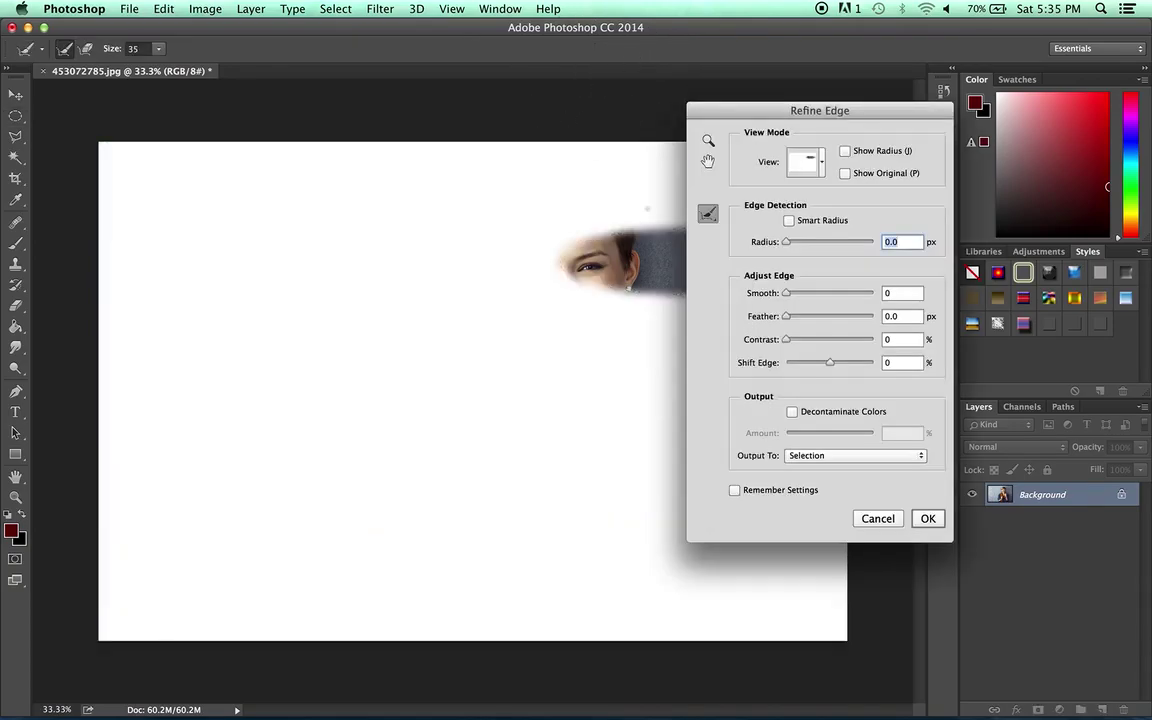
{"action": "left_click_drag", "start_coordinate": [760, 110], "coordinate": [941, 99]}
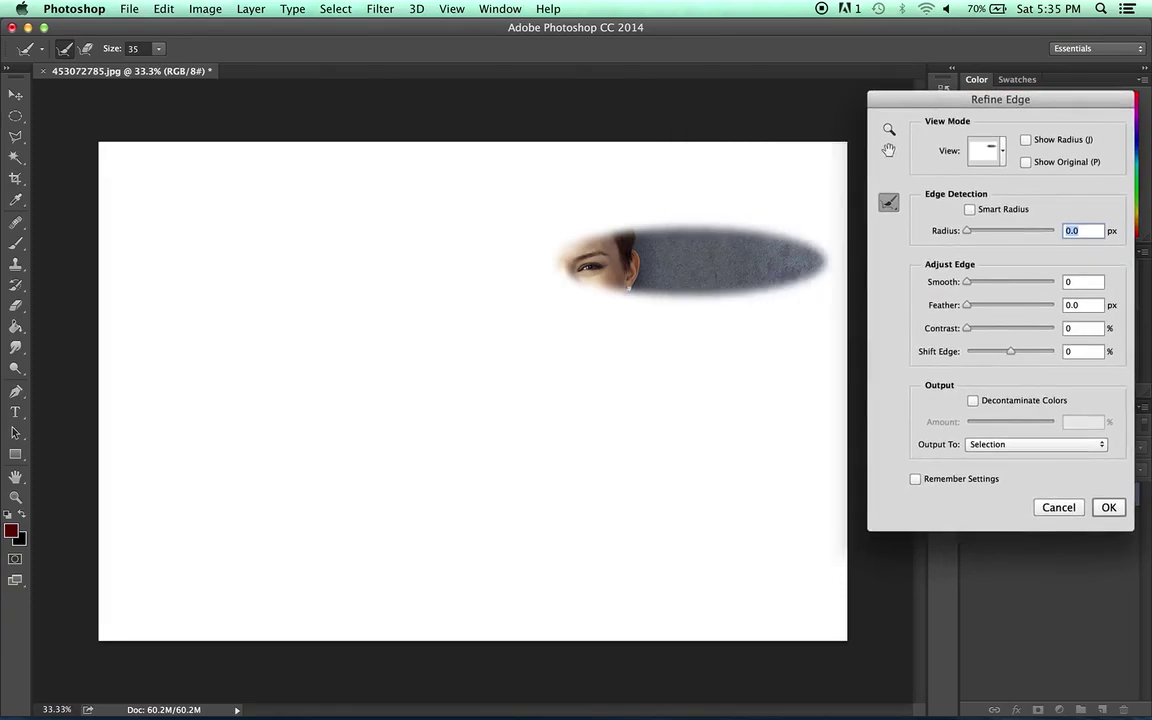
{"action": "left_click", "coordinate": [1002, 151]}
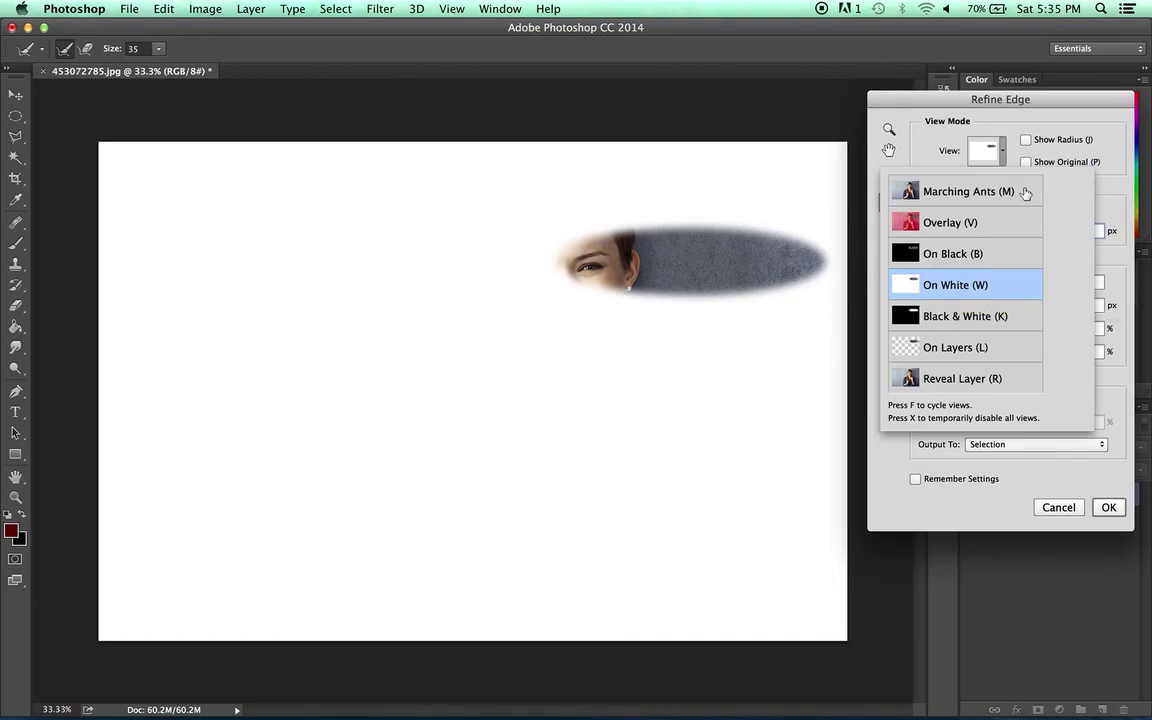
{"action": "left_click", "coordinate": [1110, 140]}
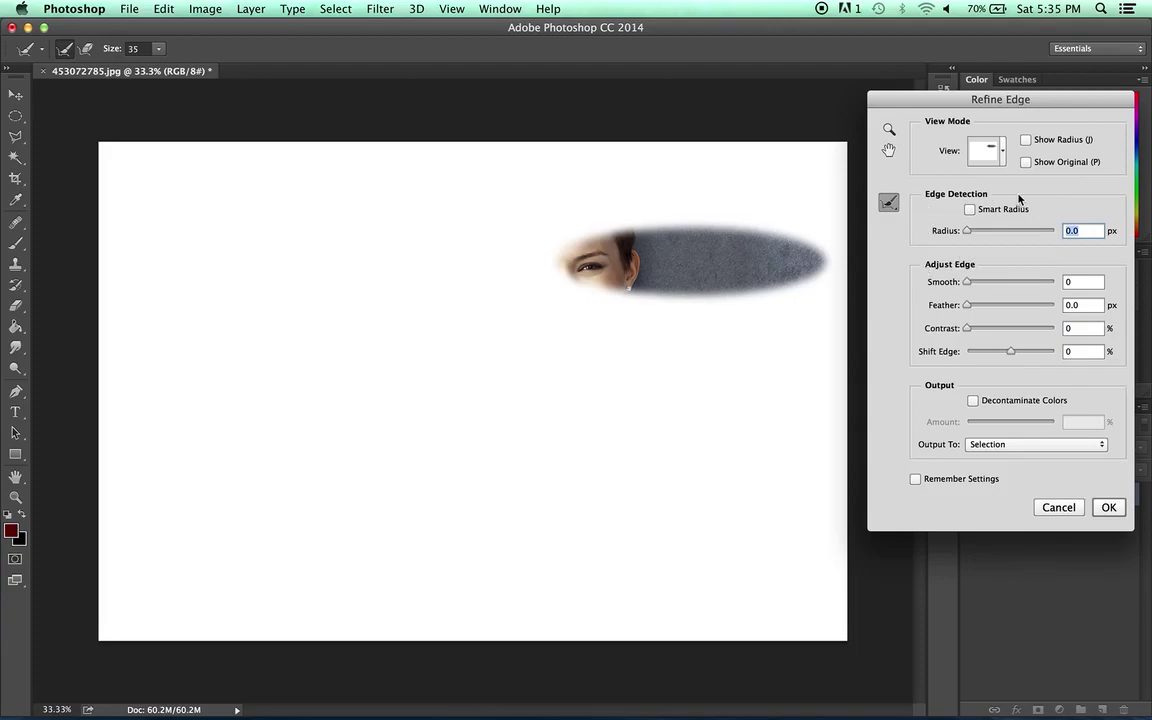
- Enable Smart Radius and set Smooth to 75, Feather to 798 px and Contrast to 99% in Refine Edge
{"action": "left_click_drag", "start_coordinate": [966, 232], "coordinate": [905, 230]}
{"action": "left_click_drag", "start_coordinate": [966, 285], "coordinate": [992, 288]}
{"action": "left_click_drag", "start_coordinate": [1004, 289], "coordinate": [1035, 281]}
{"action": "left_click_drag", "start_coordinate": [967, 305], "coordinate": [1052, 304]}
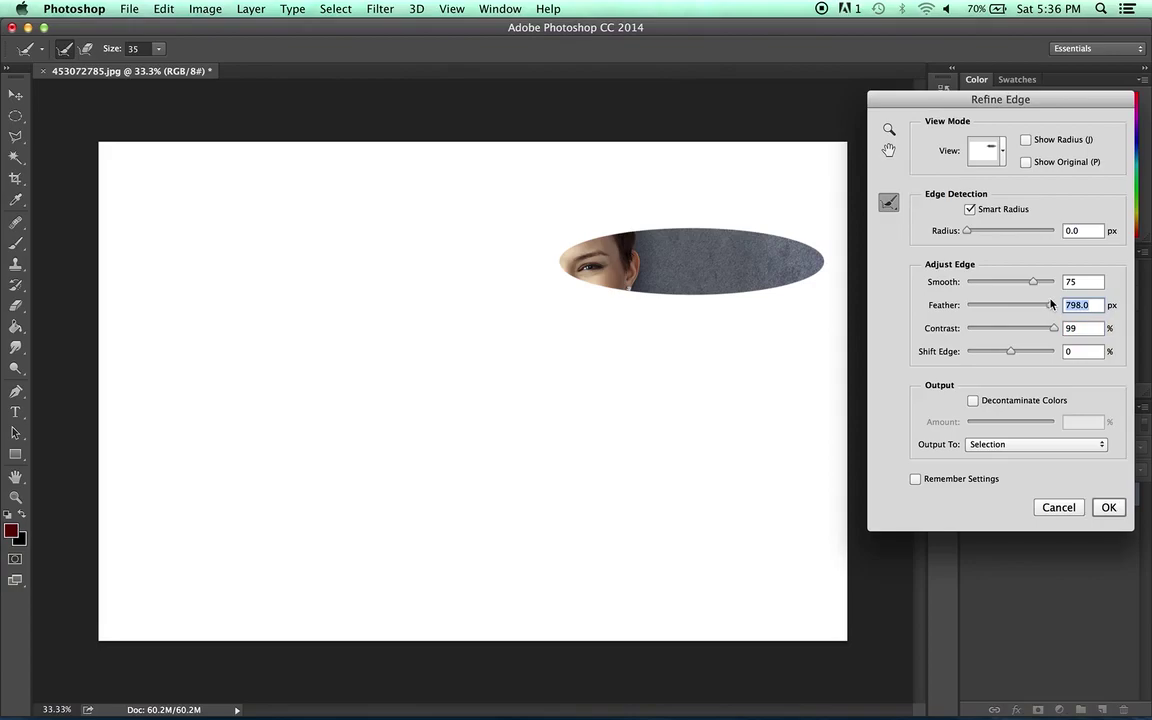
- Reset Contrast, Smooth and Feather to 0, and try Shift Edge at -100% before setting it to +82%
{"action": "left_click", "coordinate": [973, 330]}
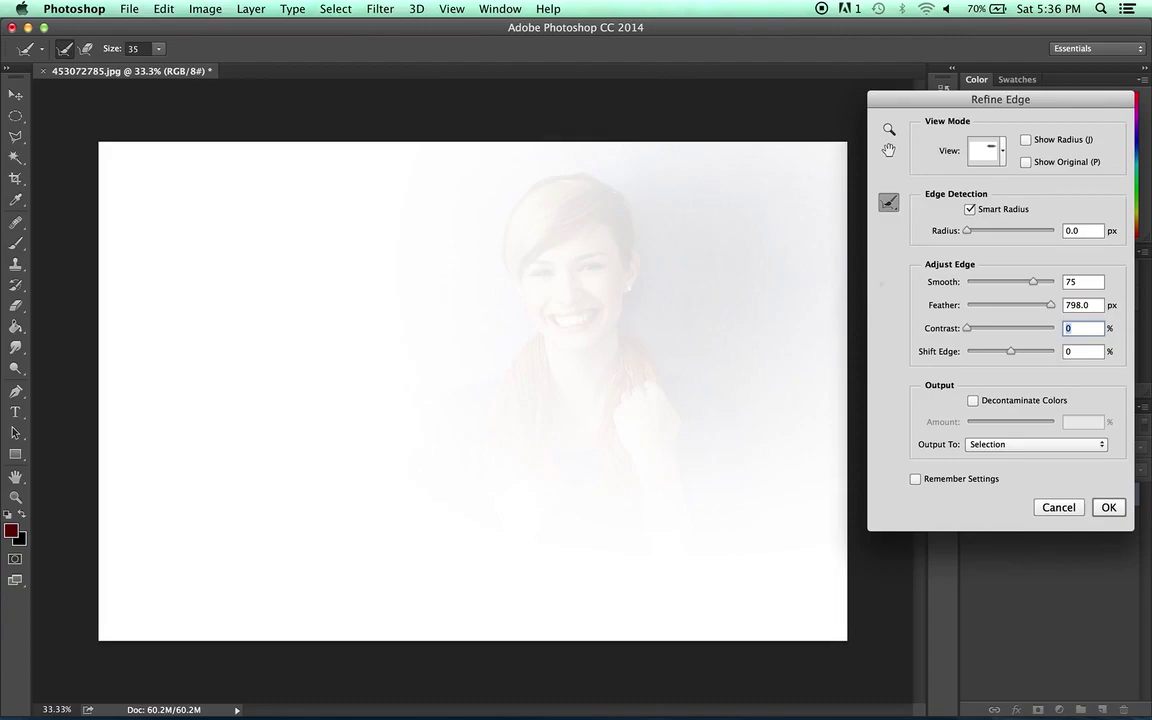
{"action": "left_click_drag", "start_coordinate": [1033, 283], "coordinate": [963, 283]}
{"action": "left_click_drag", "start_coordinate": [966, 328], "coordinate": [895, 329]}
{"action": "left_click_drag", "start_coordinate": [1051, 308], "coordinate": [897, 311]}
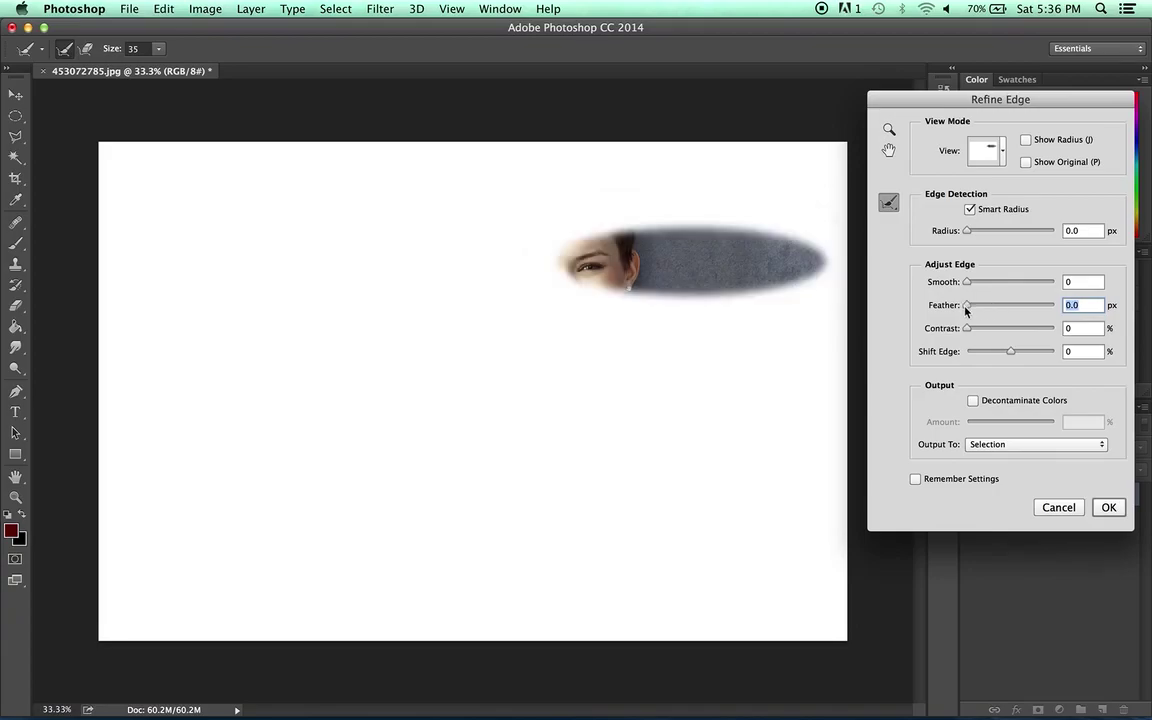
{"action": "left_click_drag", "start_coordinate": [1010, 352], "coordinate": [957, 365]}
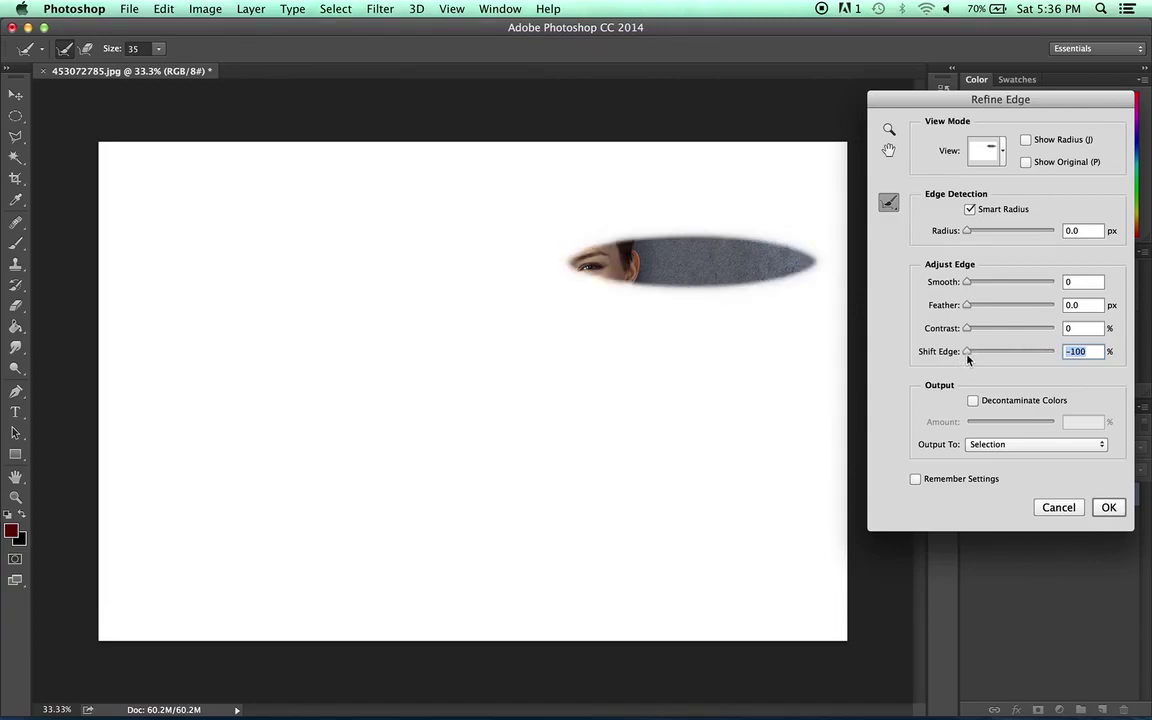
{"action": "left_click_drag", "start_coordinate": [967, 357], "coordinate": [1048, 354]}
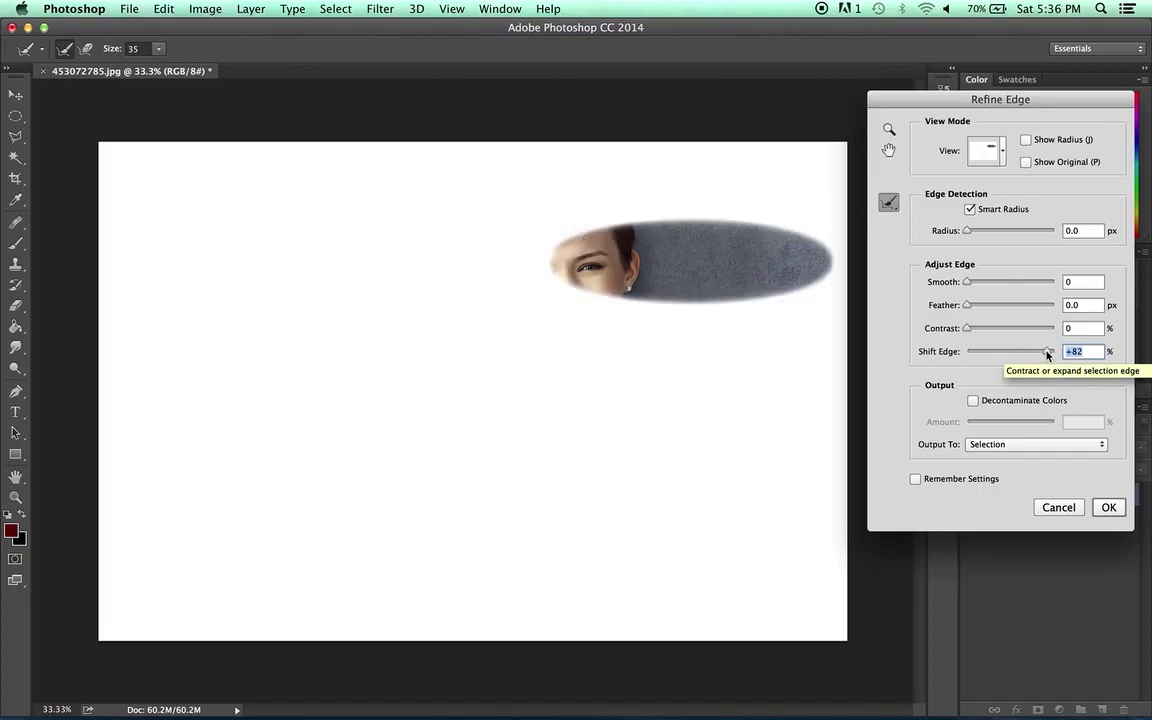
- Turn on Decontaminate Colors at 51% with output to a new layer with layer mask, and apply the edge refinement
{"action": "left_click", "coordinate": [973, 401]}
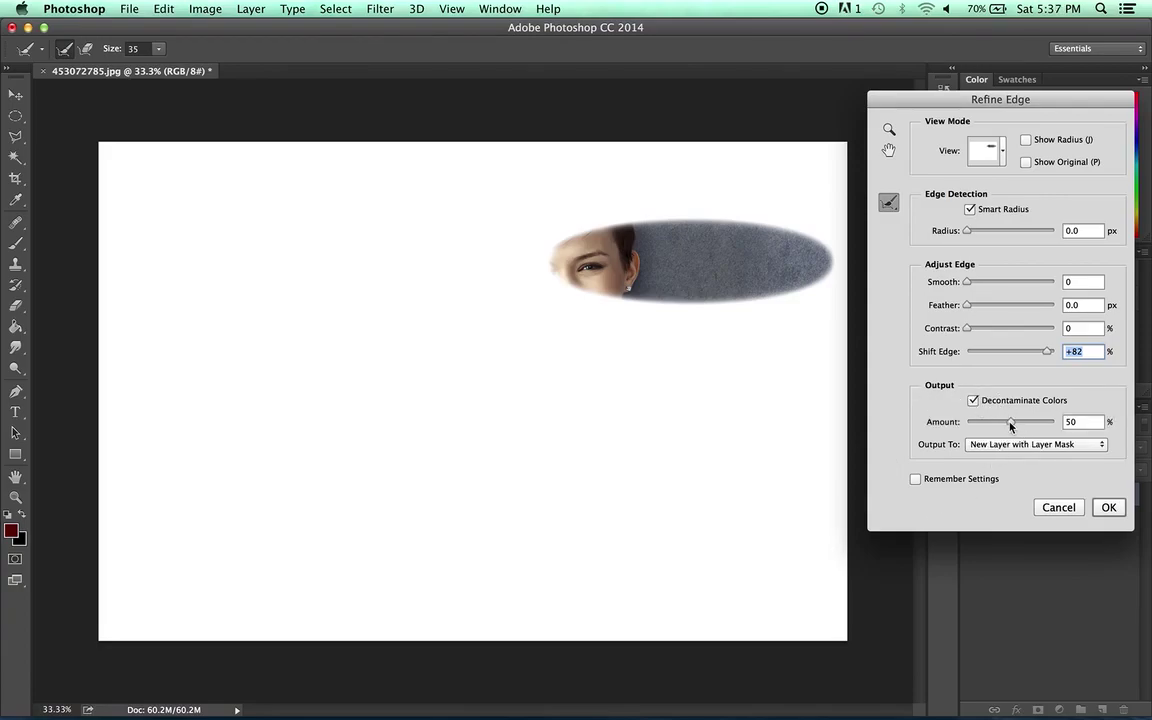
{"action": "left_click_drag", "start_coordinate": [1011, 426], "coordinate": [1065, 424]}
{"action": "left_click", "coordinate": [1066, 424]}
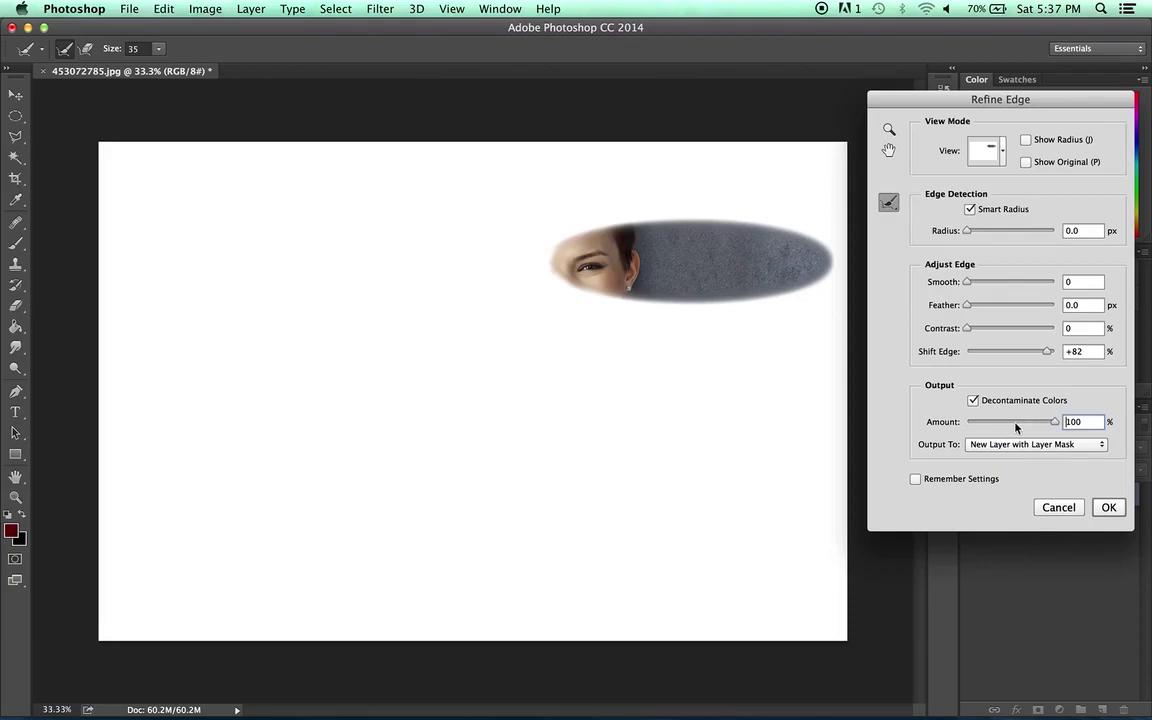
{"action": "left_click_drag", "start_coordinate": [1037, 424], "coordinate": [971, 424]}
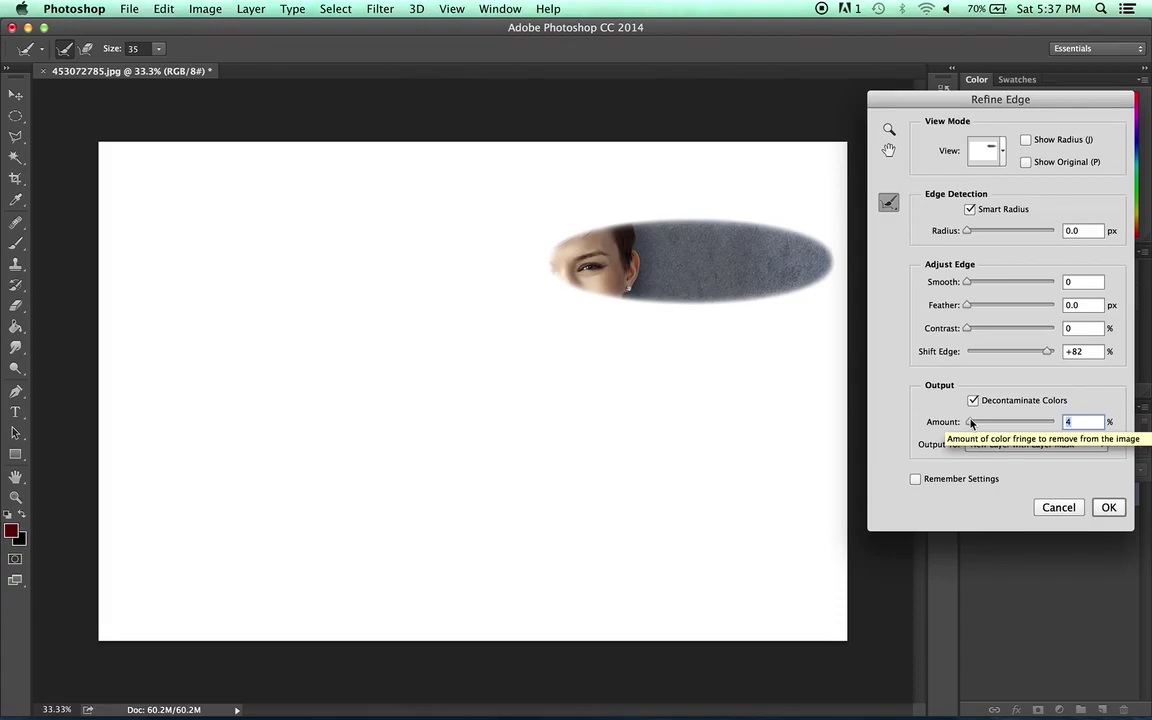
{"action": "left_click_drag", "start_coordinate": [970, 423], "coordinate": [1012, 424]}
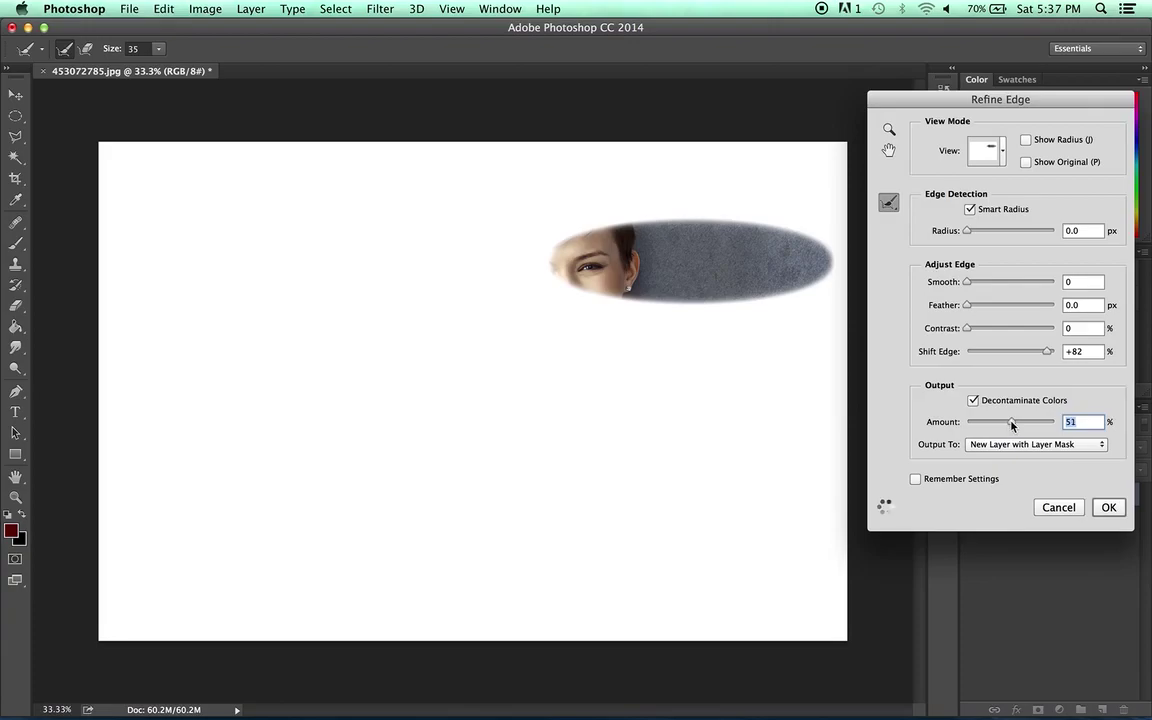
{"action": "left_click", "coordinate": [1107, 508]}
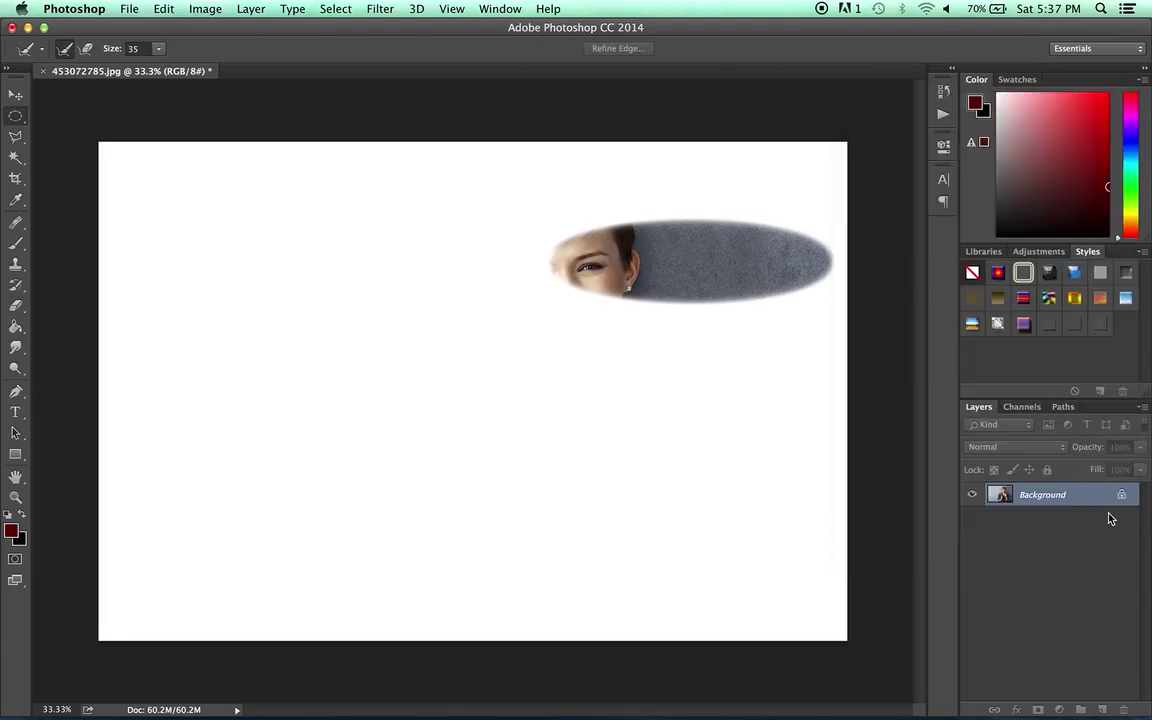